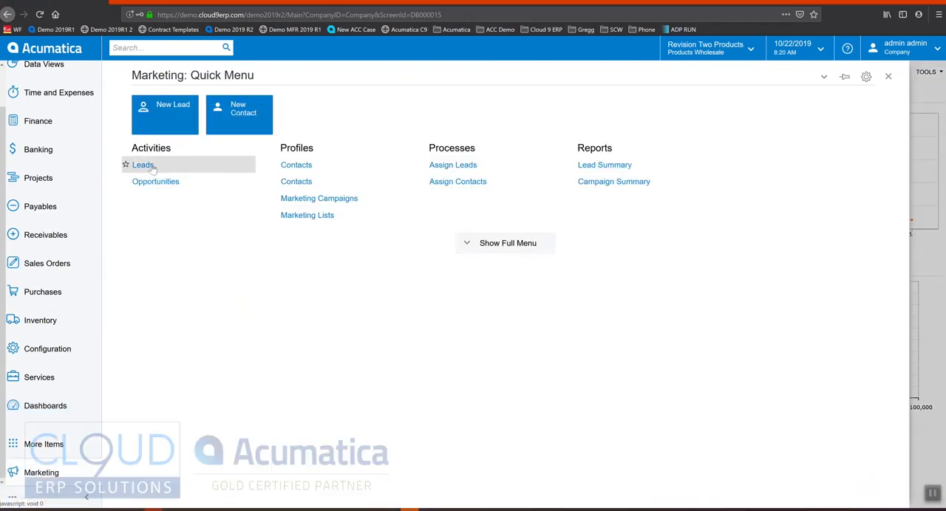
Create a new marketing lead and enter the lead's first and last name.
click(492, 243)
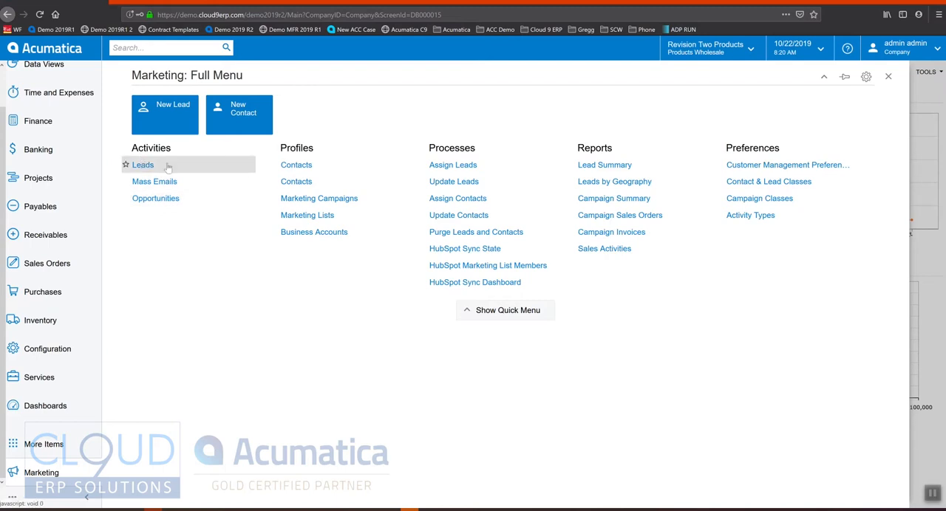
click(157, 113)
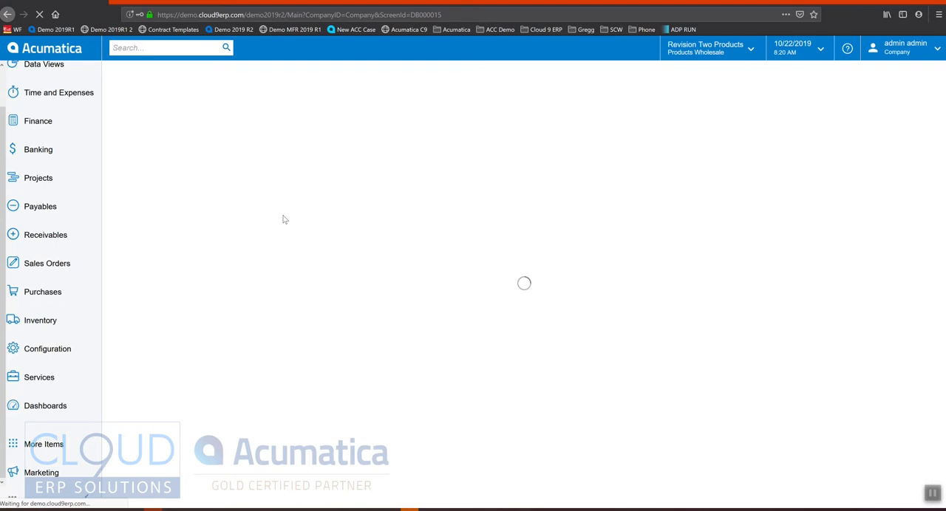
click(249, 128)
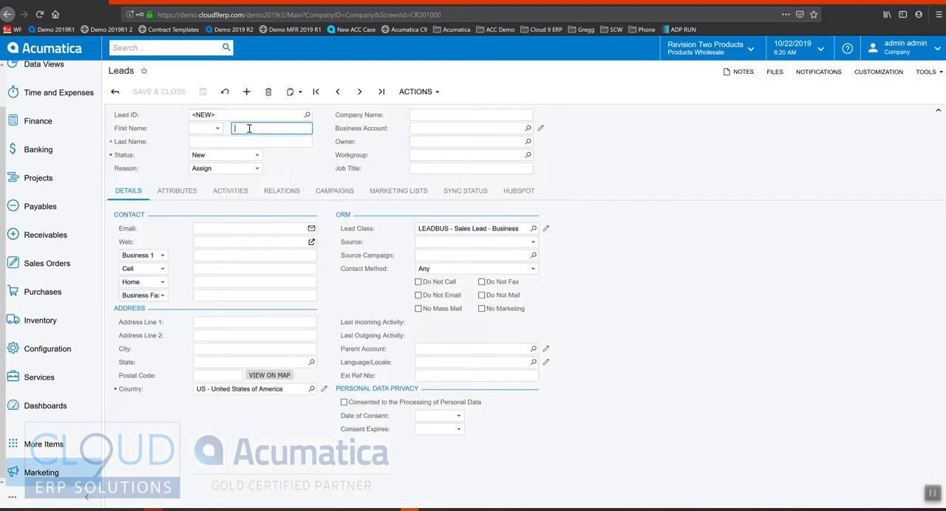
text(John)
key(Tab)
text(Doe)
key(Tab)
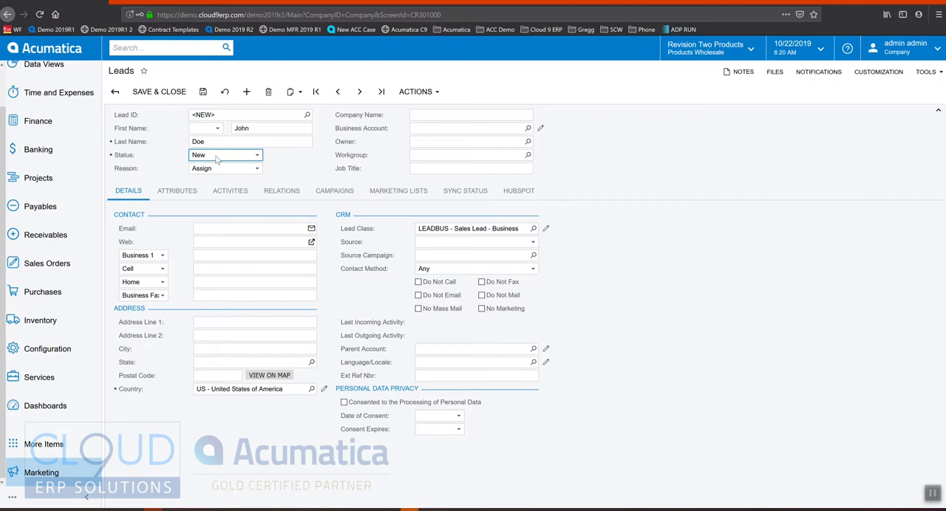
click(145, 160)
Set the lead's company name to Acme Company and the job title to CEO.
click(458, 112)
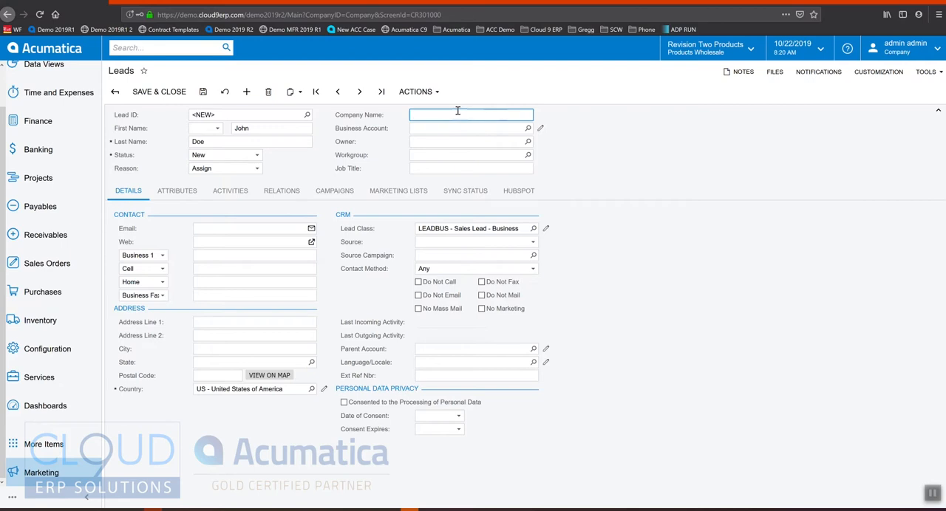
text(Acme Company)
key(Tab)
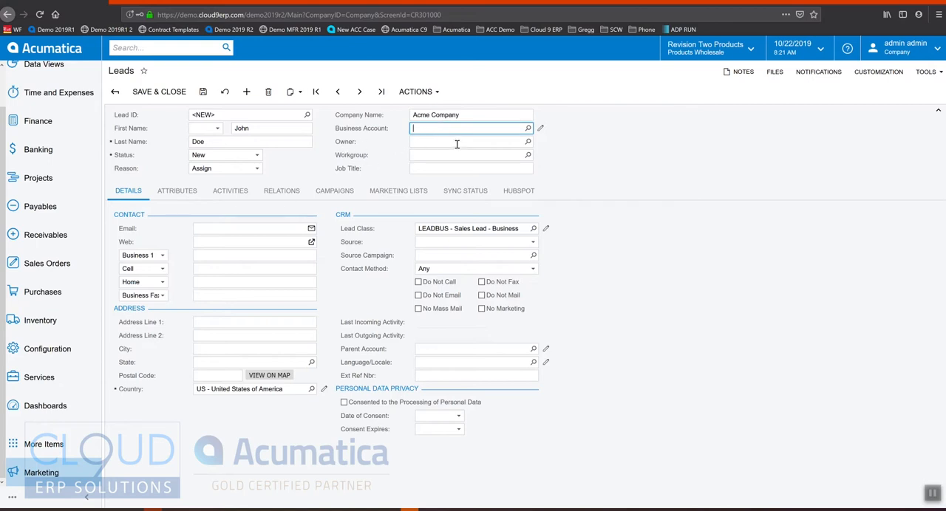
click(431, 167)
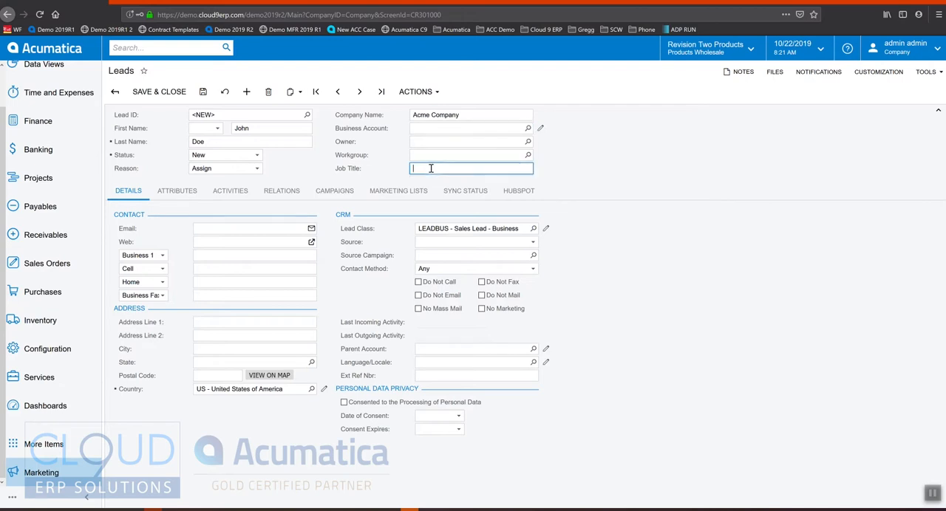
text(CEO)
key(Tab)
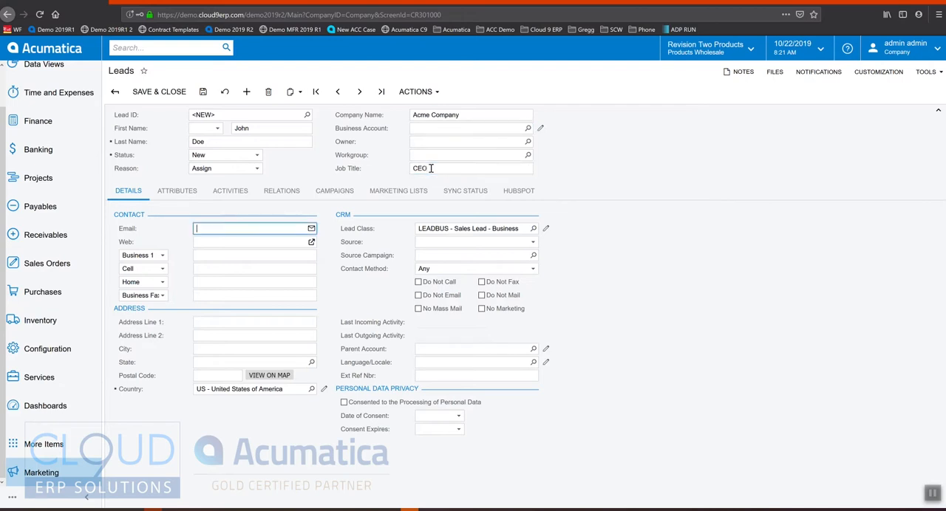
Fill in the lead's email address in the contact details.
text(john@doe.com)
key(Tab)
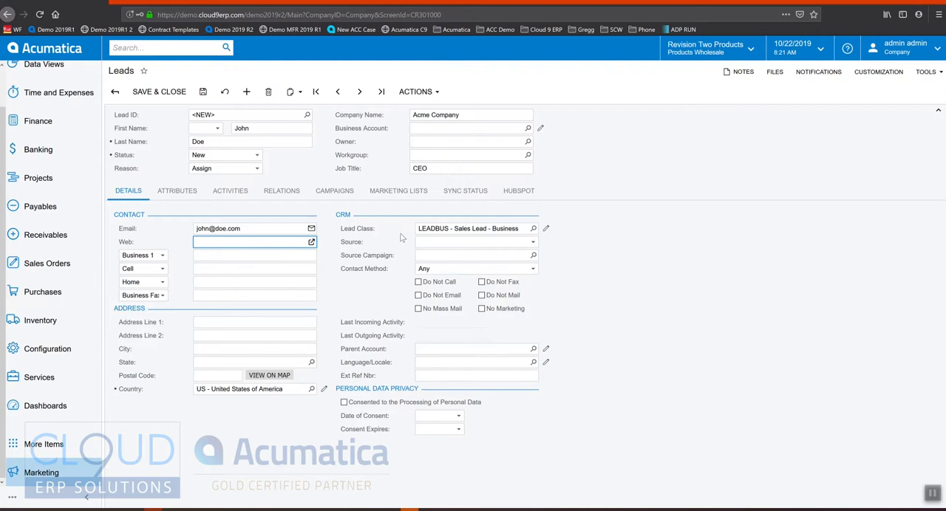
Open the LEADBUS lead class definition and review its data entry settings, including the default source options.
click(533, 229)
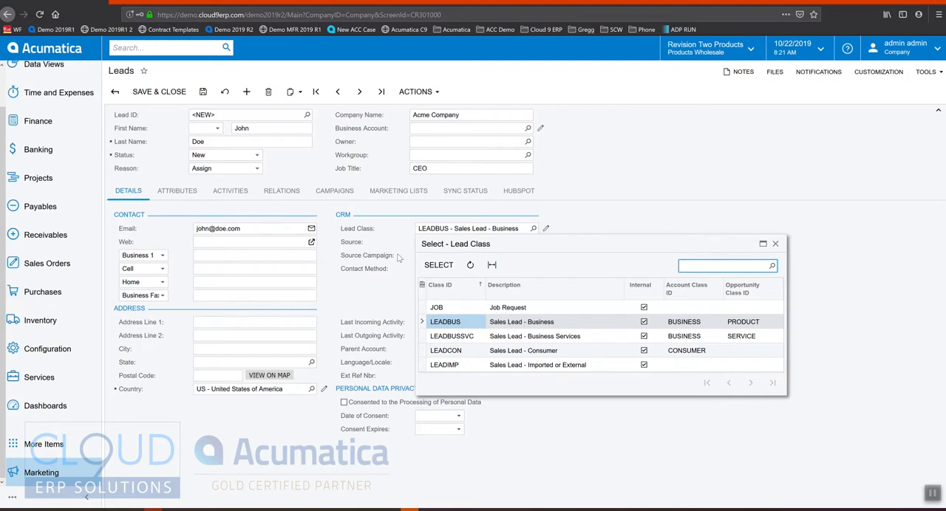
click(545, 230)
drag(316, 18, 570, 106)
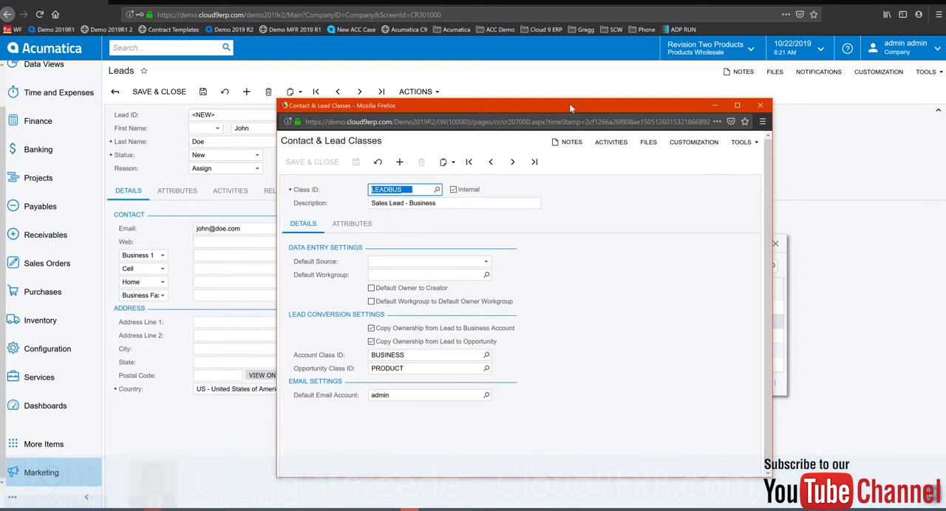
drag(534, 105, 780, 81)
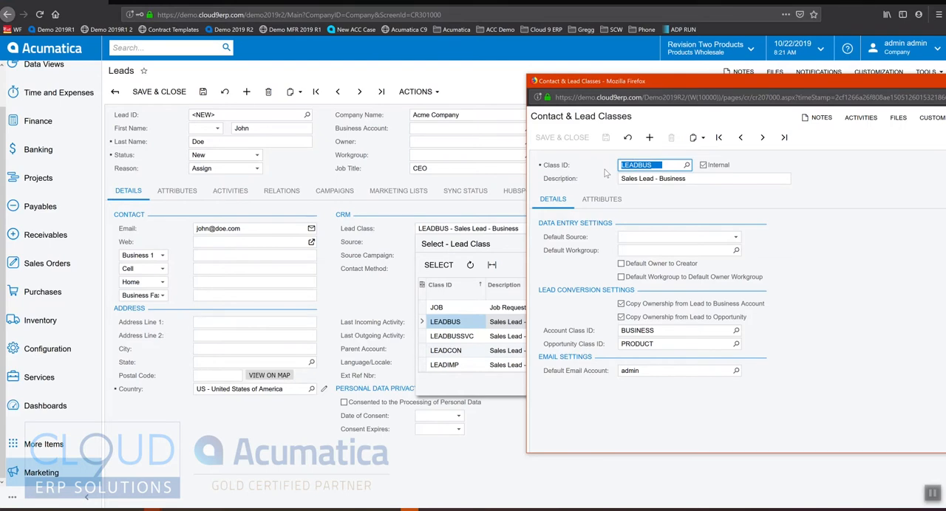
click(735, 237)
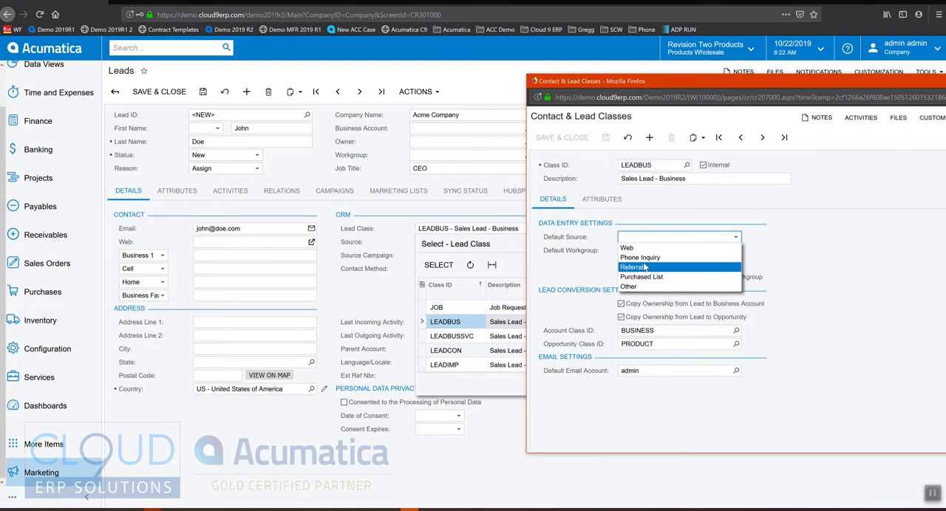
click(583, 273)
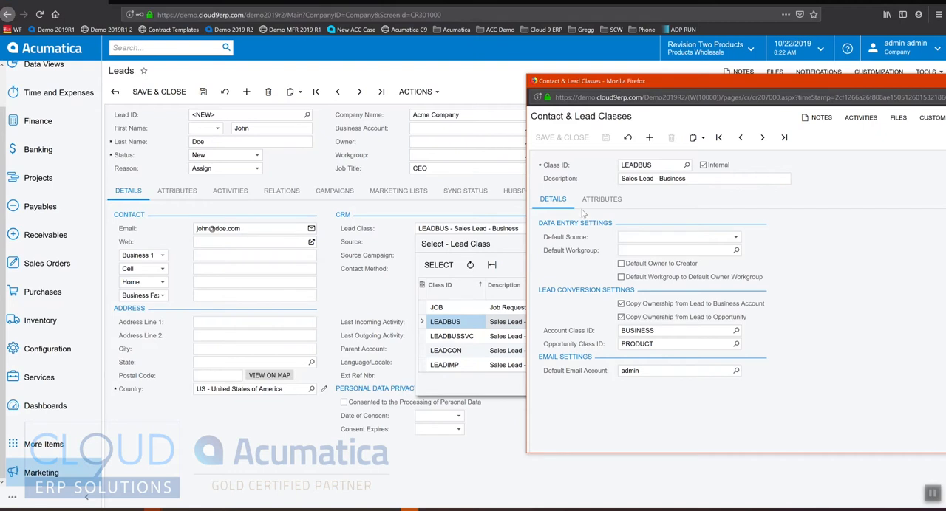
Examine the attributes defined for the LEADBUS class, such as industry, number of employees and company revenue.
click(602, 201)
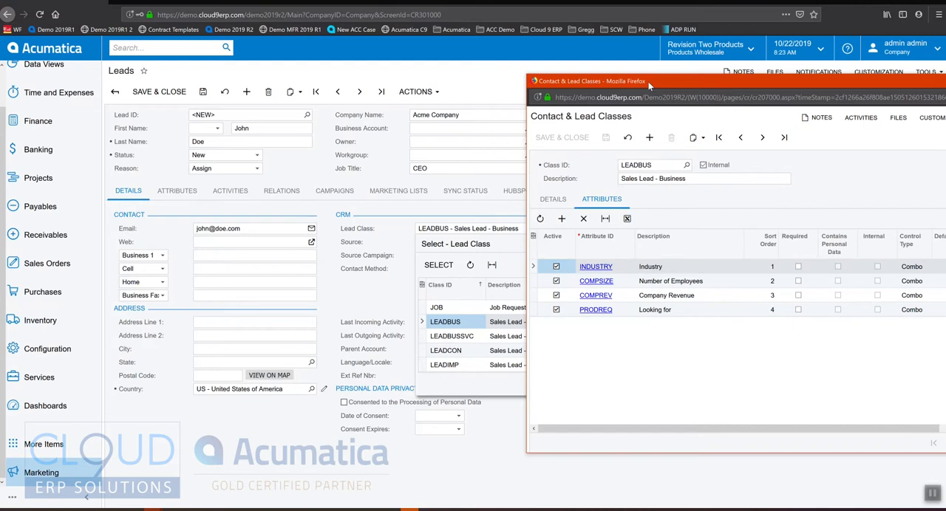
click(650, 270)
click(650, 283)
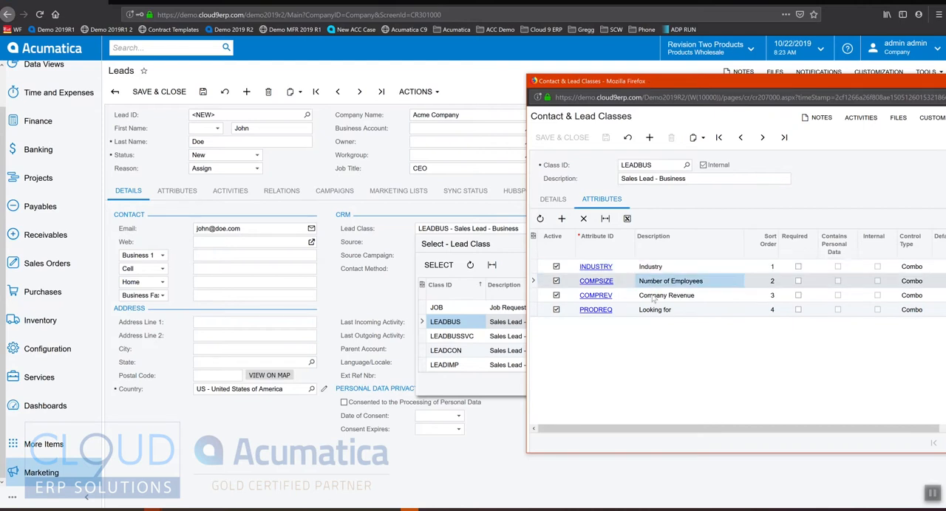
click(654, 297)
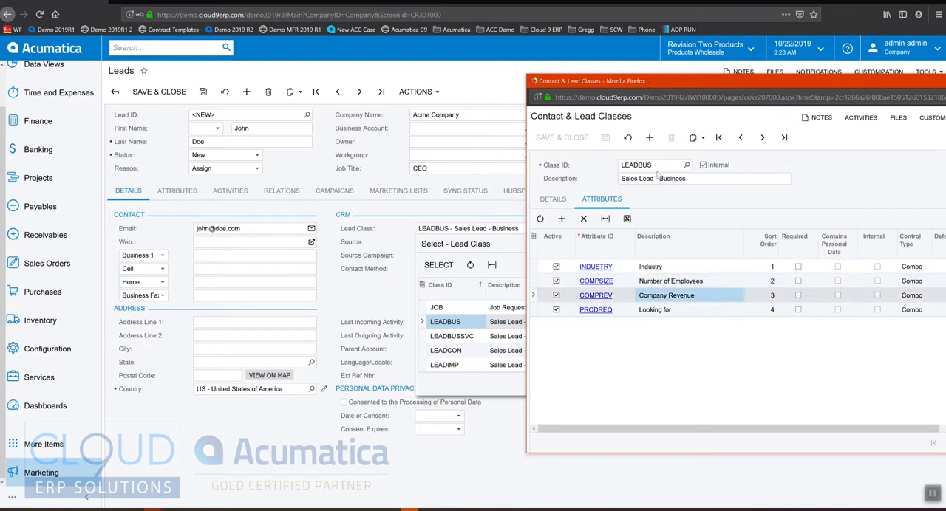
Browse the attributes that can be added to the lead class, and close the class definition without adding one.
click(561, 219)
click(621, 325)
click(638, 325)
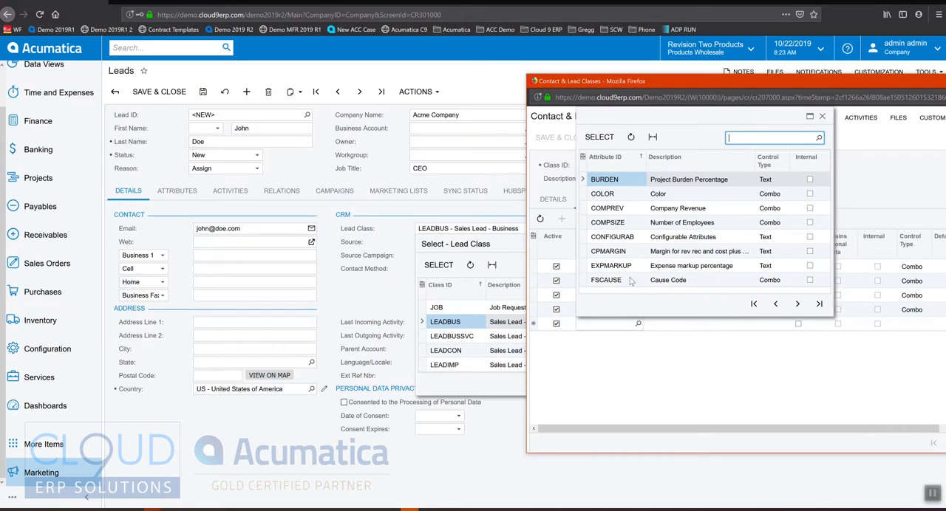
click(822, 116)
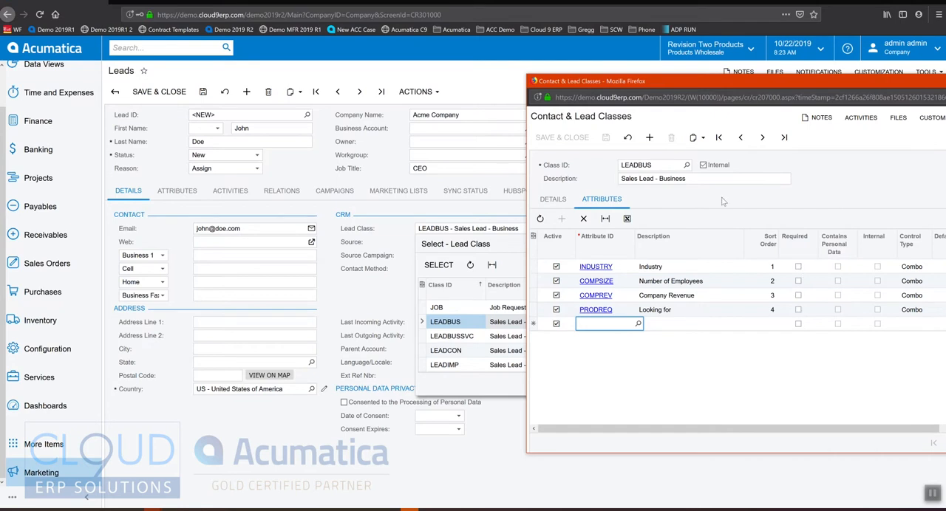
drag(695, 82, 561, 100)
click(855, 103)
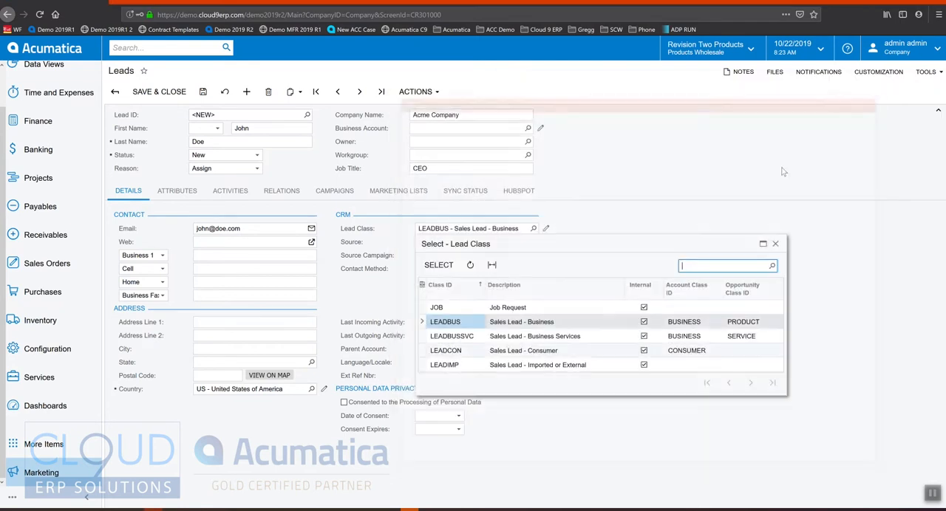
Choose LEADBUS as the lead class and set the lead's Industry attribute to Careers/Employment.
click(454, 323)
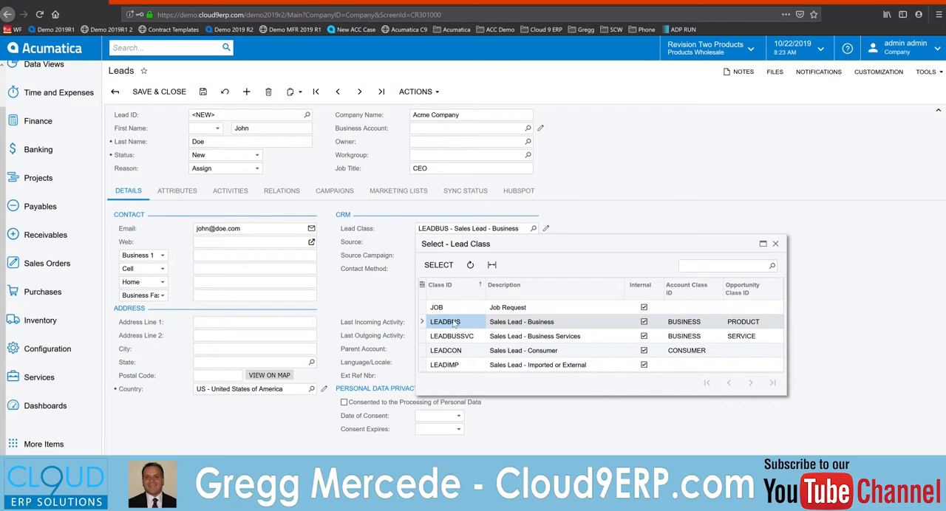
double_click(454, 323)
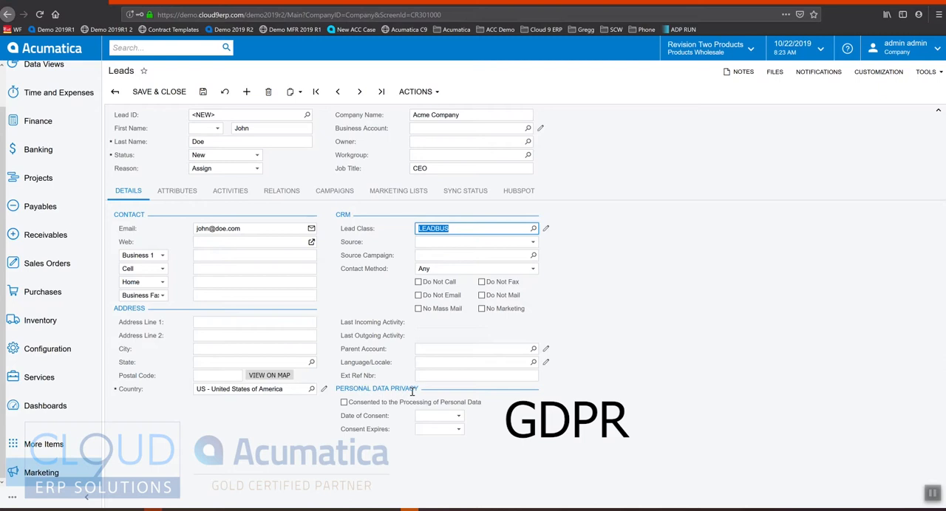
click(176, 191)
drag(172, 227, 208, 227)
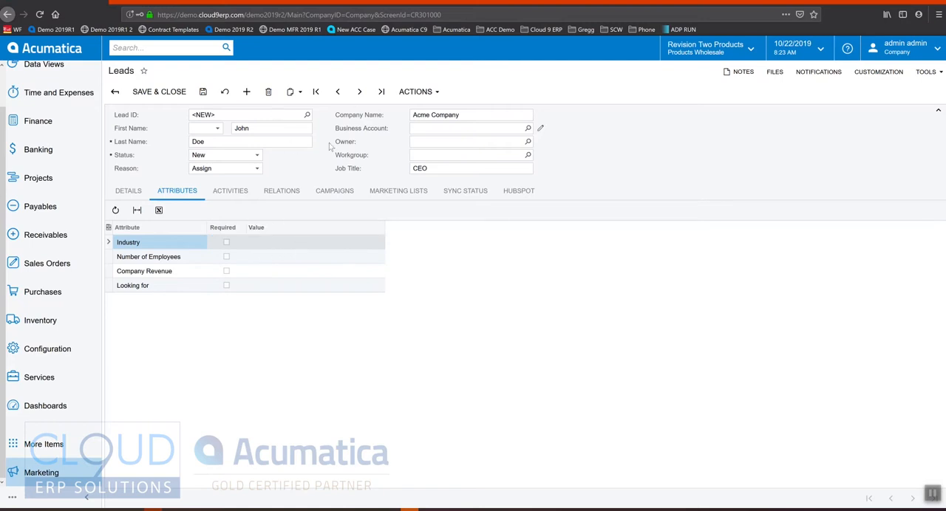
click(309, 245)
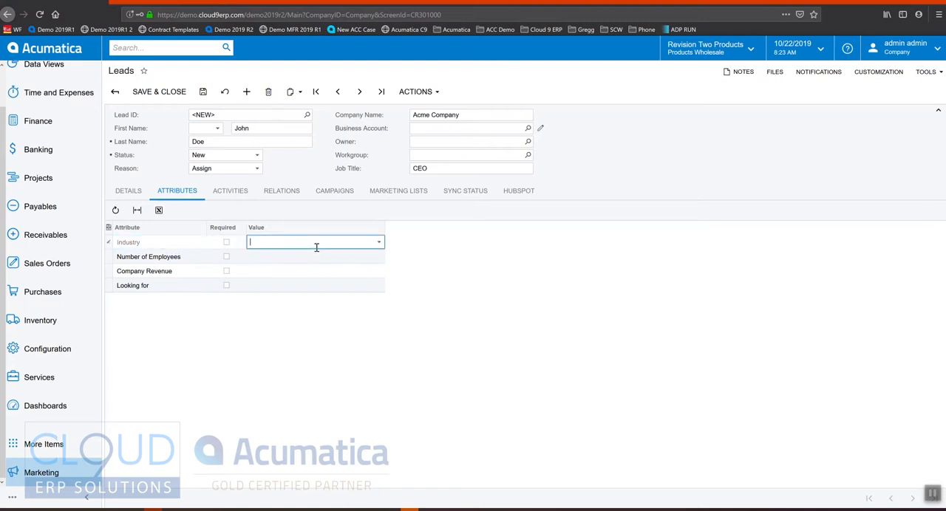
click(378, 244)
click(303, 313)
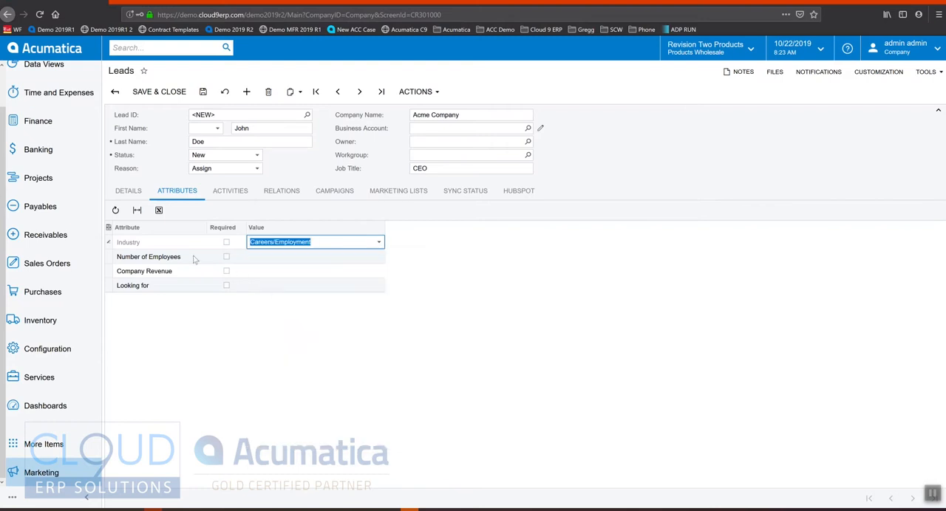
Set the Number of Employees attribute to 300-500 and Looking for to Home, Garden, and Tools.
click(297, 258)
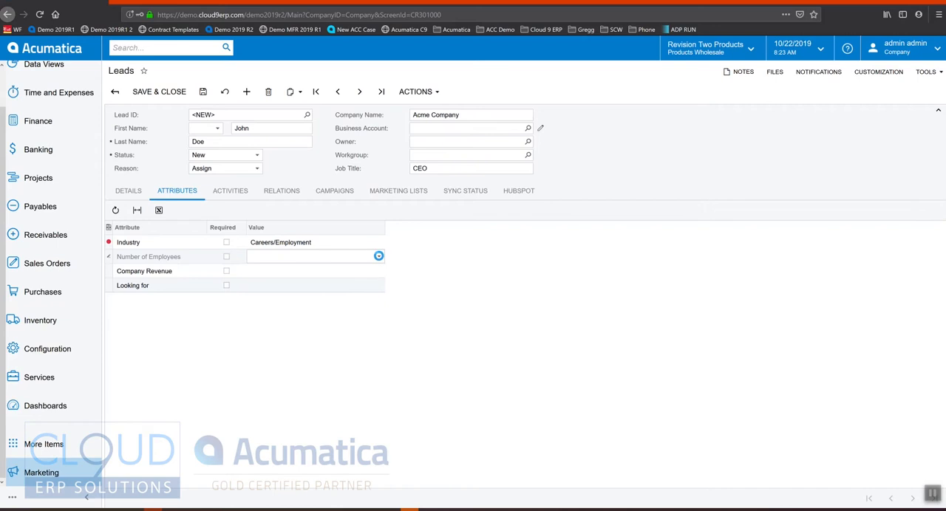
click(379, 258)
click(322, 286)
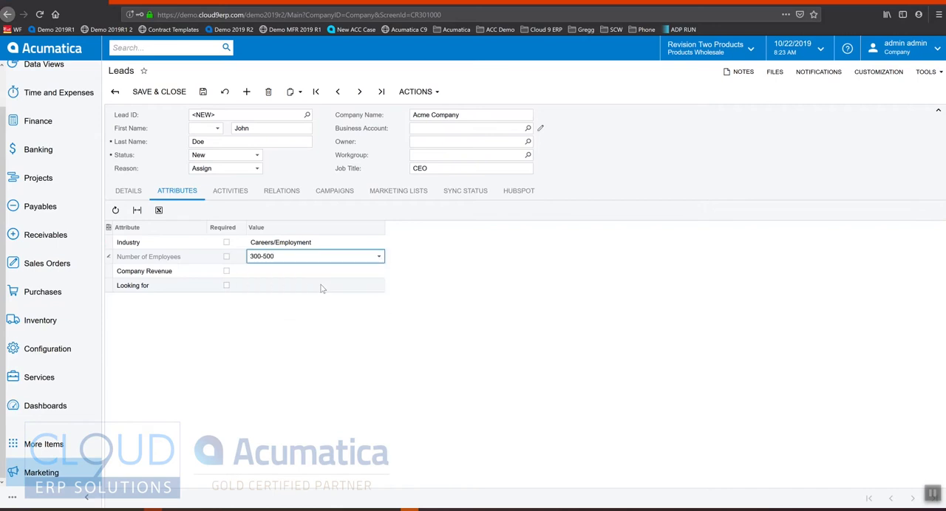
click(321, 287)
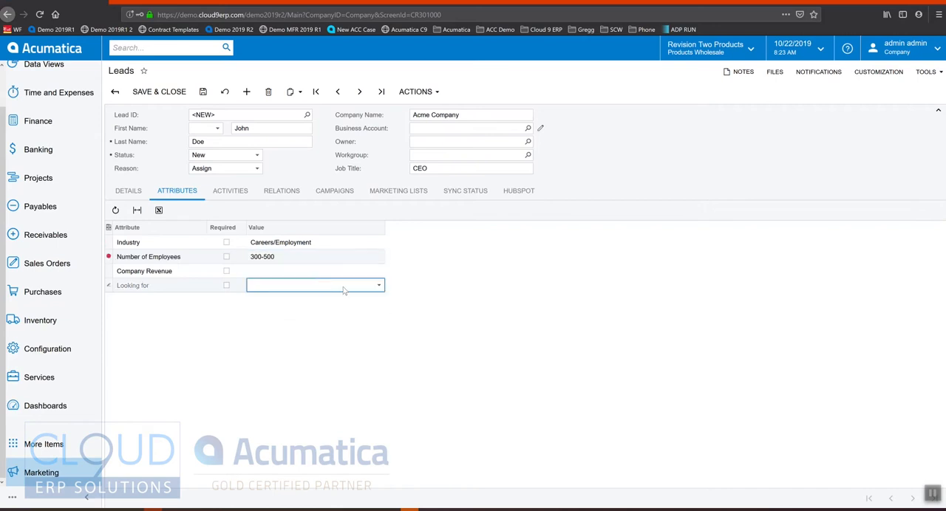
click(379, 286)
click(304, 322)
click(227, 338)
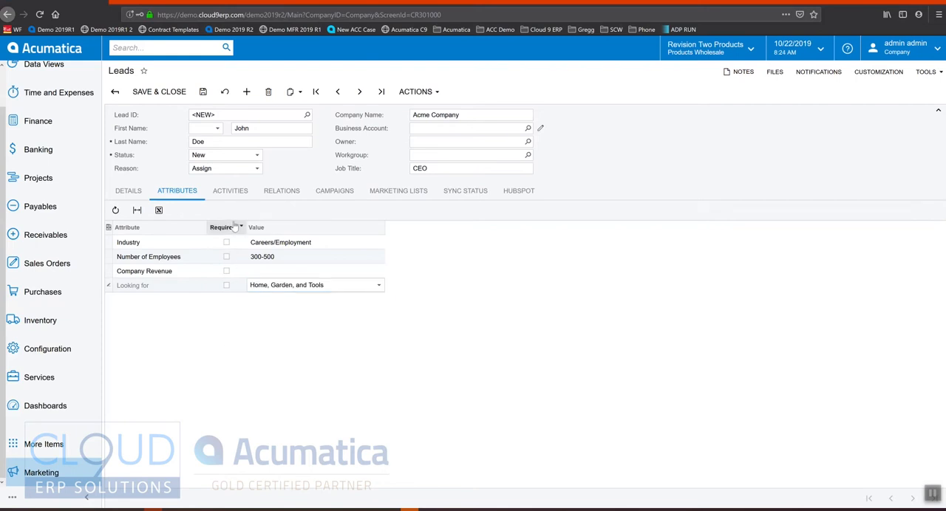
Save the lead and add a relation with the role Business User and the type Contact.
click(281, 194)
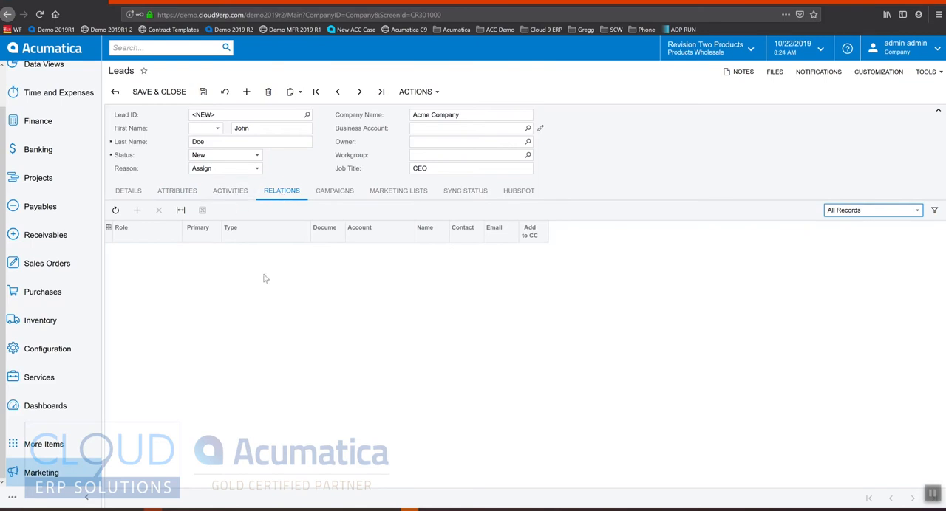
click(203, 91)
click(137, 211)
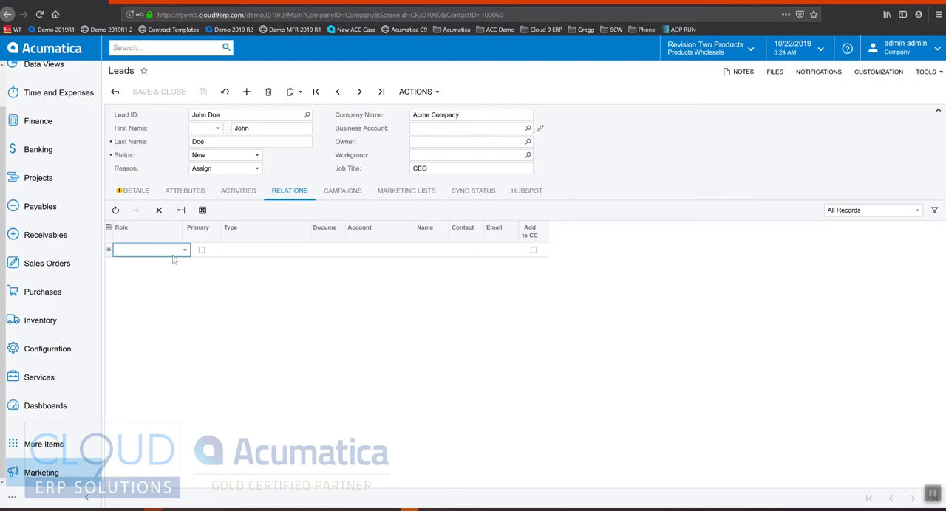
click(185, 252)
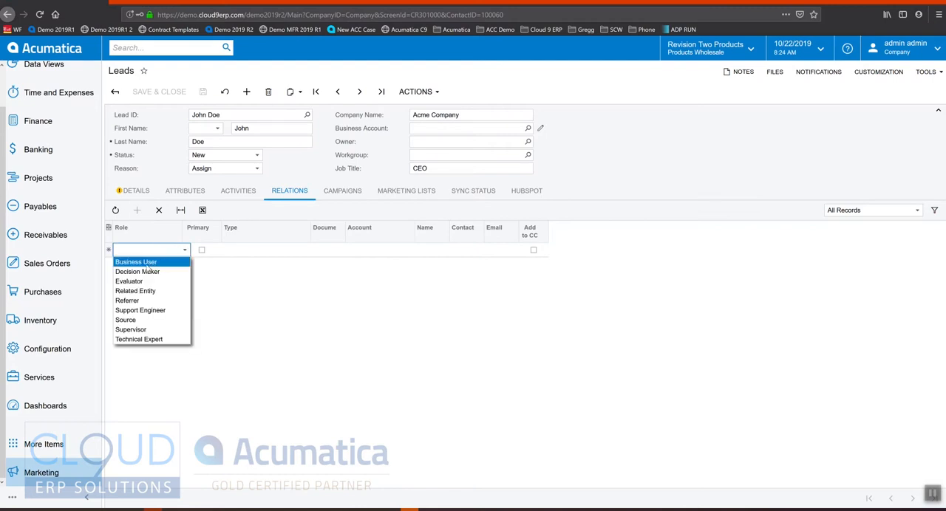
click(147, 264)
click(261, 251)
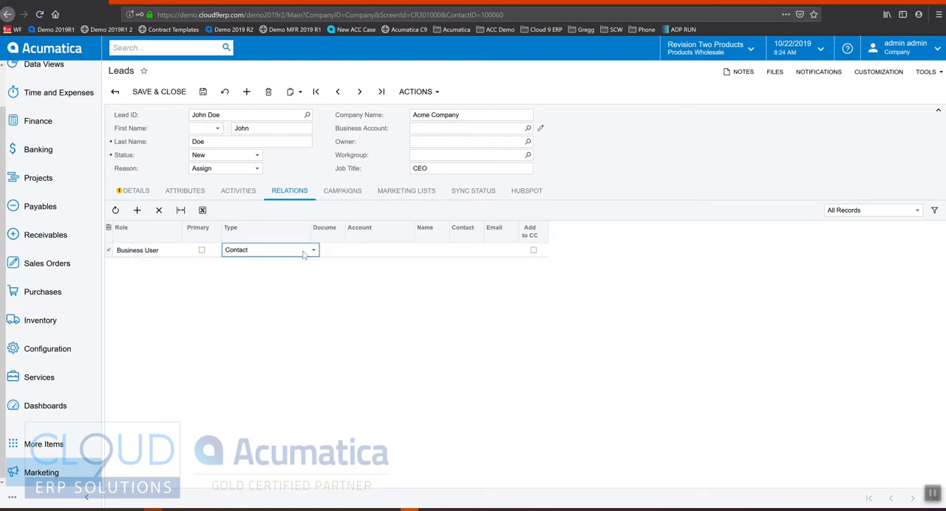
click(312, 250)
click(289, 268)
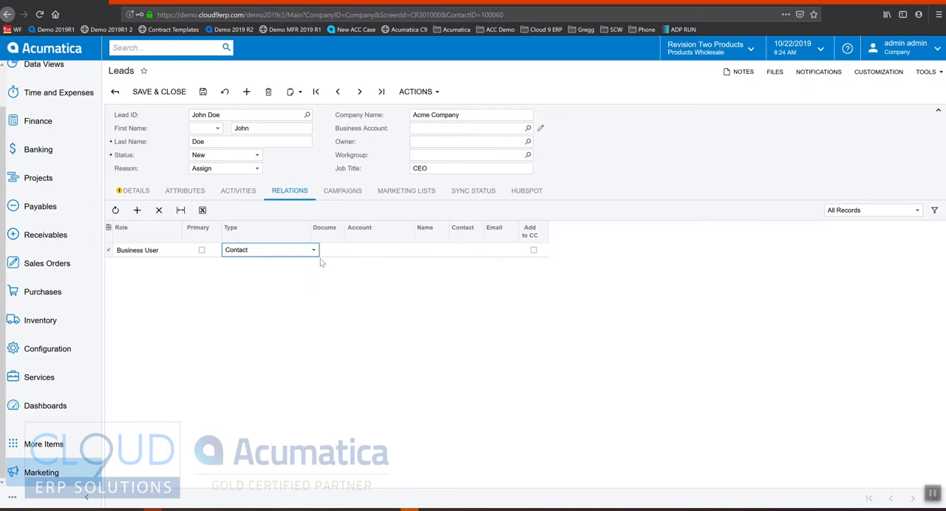
Assign the ACTIVESTAF business account to the new relation.
click(363, 252)
click(418, 250)
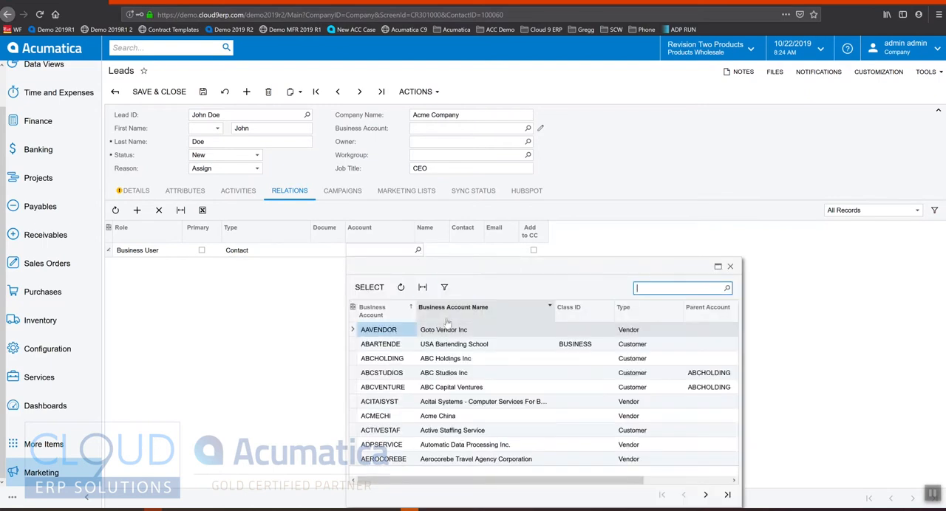
double_click(404, 430)
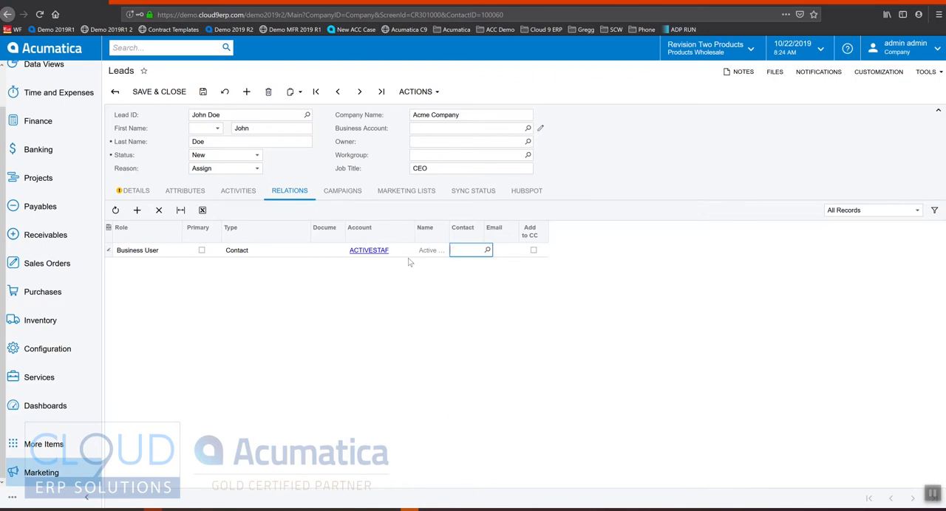
Pick a contact for the Business User relation, then delete that relation and save the lead.
click(487, 250)
double_click(489, 331)
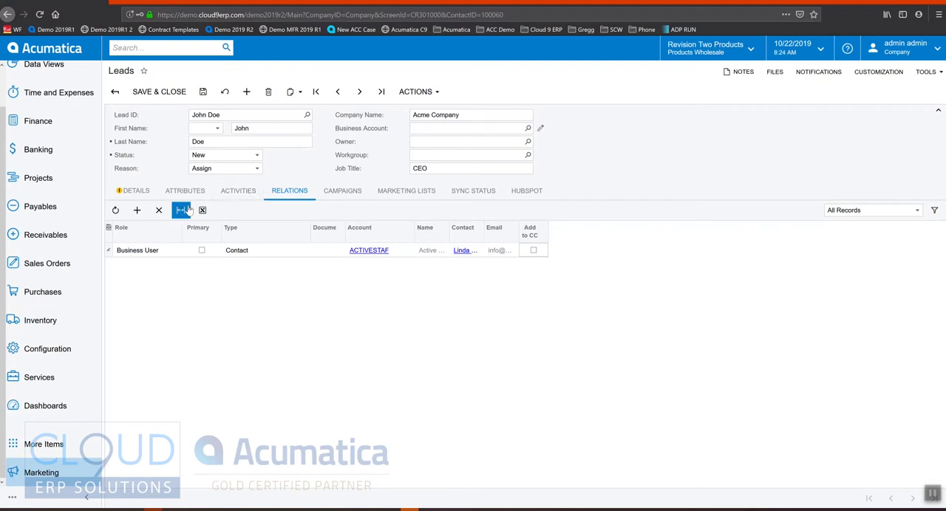
click(158, 210)
click(201, 94)
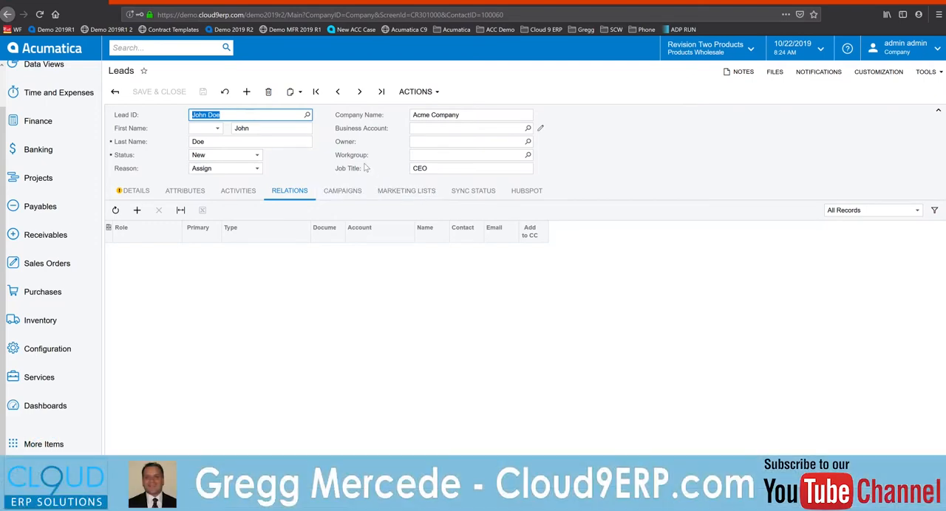
Review the lead's campaigns, relations, HubSpot data and sync status.
click(343, 190)
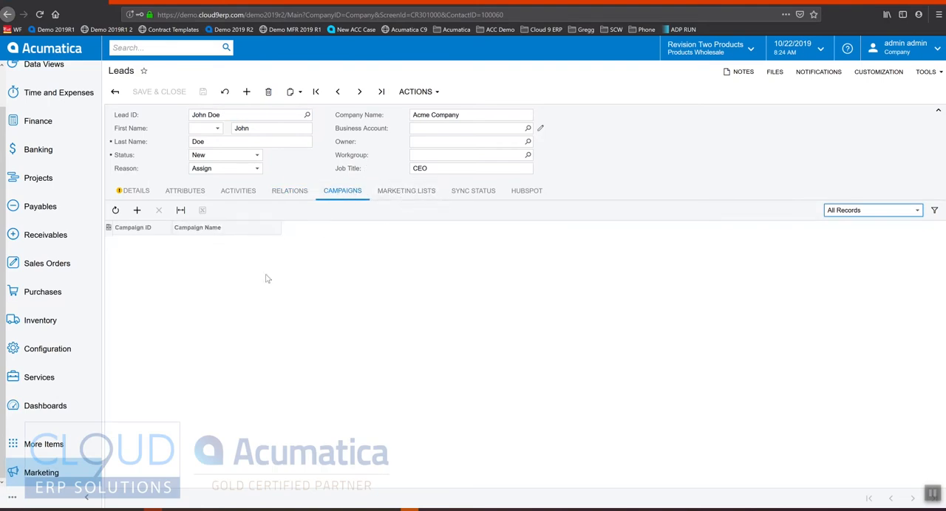
click(289, 192)
click(337, 193)
click(518, 194)
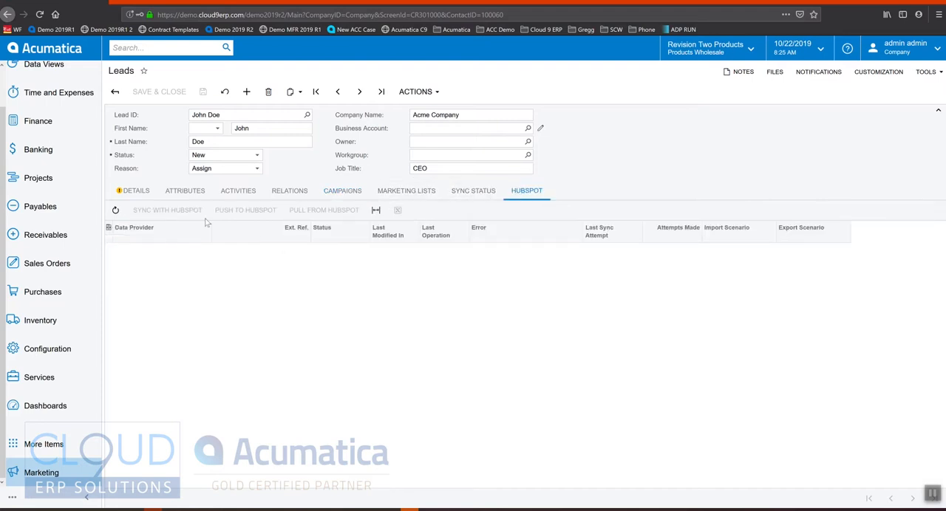
click(471, 190)
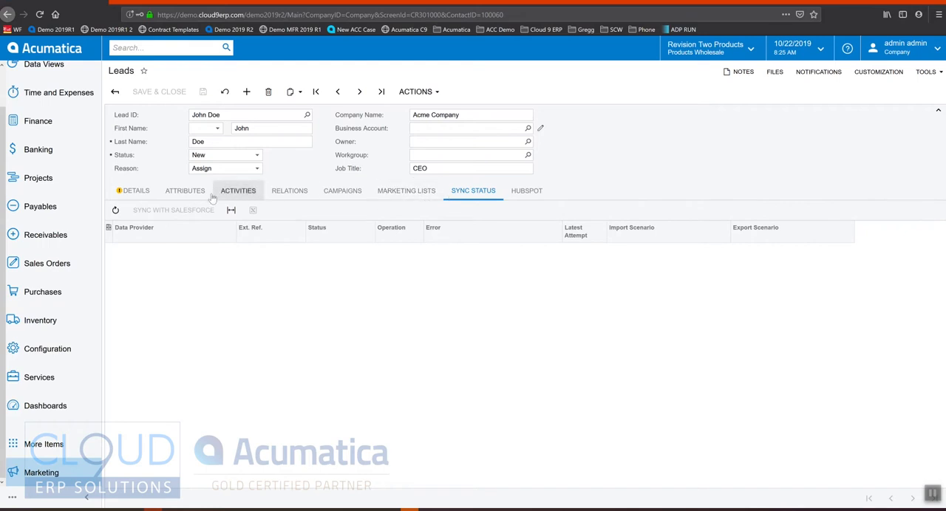
Add an email activity to the lead with the subject "Home good products".
click(238, 192)
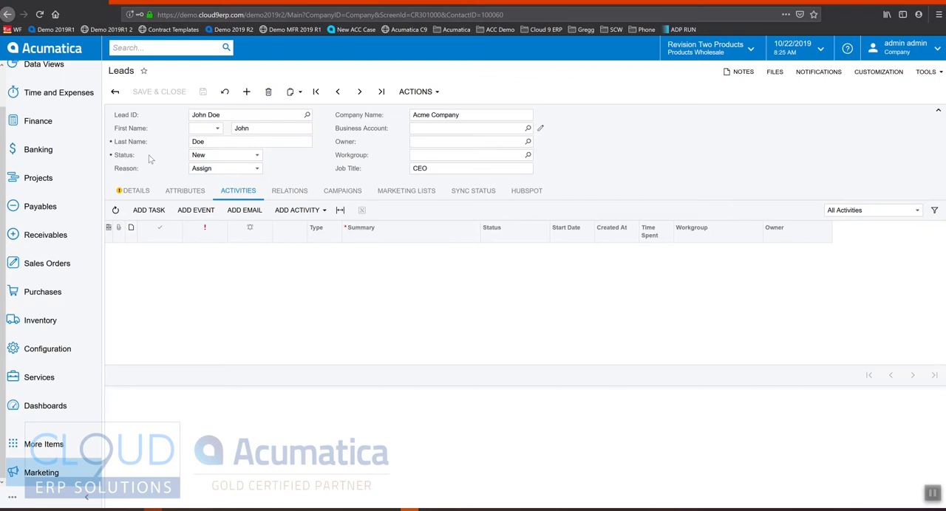
click(244, 211)
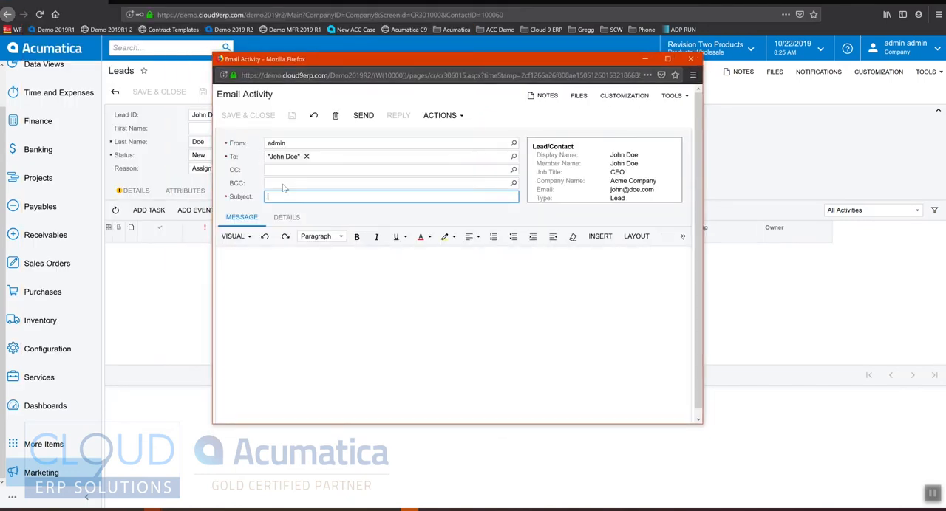
text(Home good products)
key(Tab)
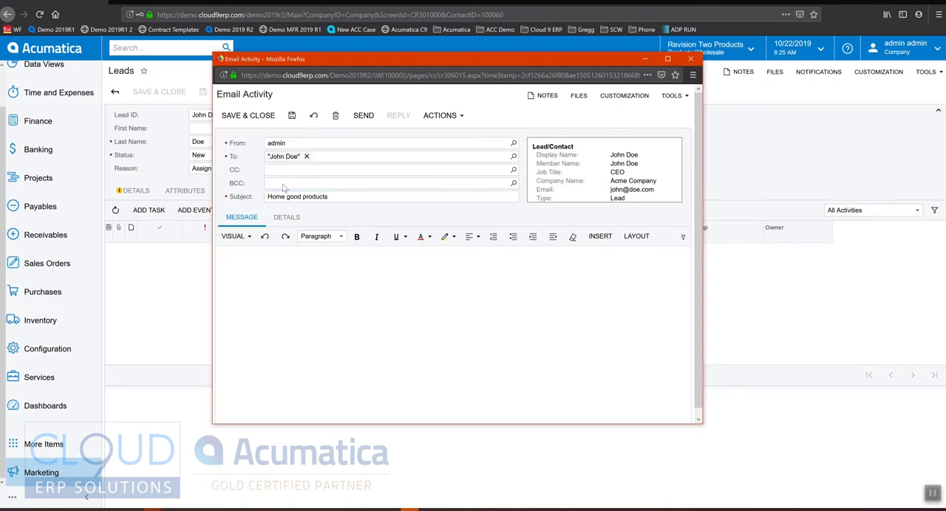
Write the message "Wanted to check in to see if you were interested in our sale of home good items." and send the email.
text(Wanted to check in to see if you were interested in our sale of home good items.)
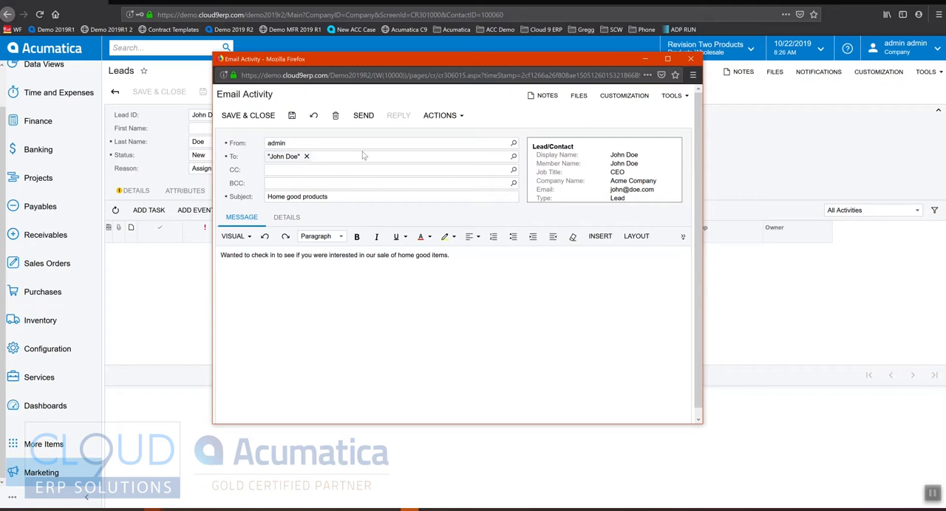
click(363, 115)
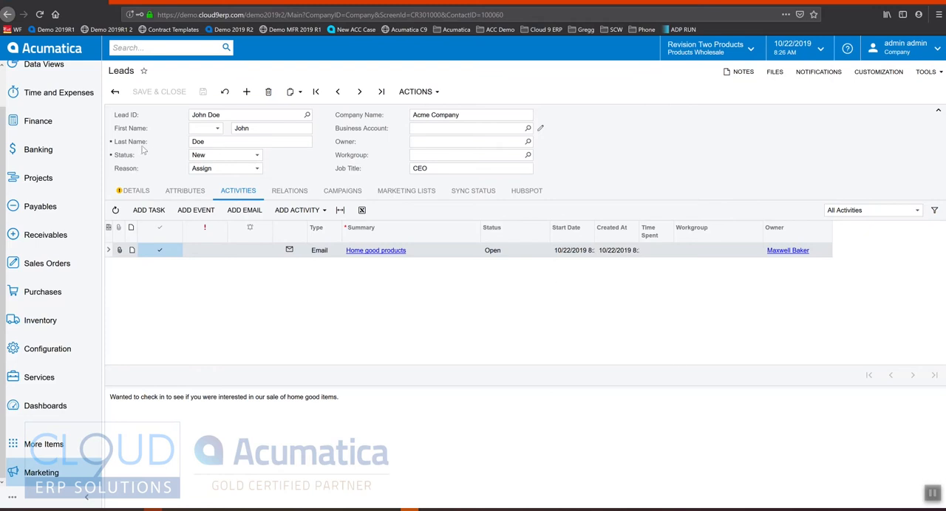
Add a task to the lead with the summary "Follow up next week back from vacation".
click(339, 249)
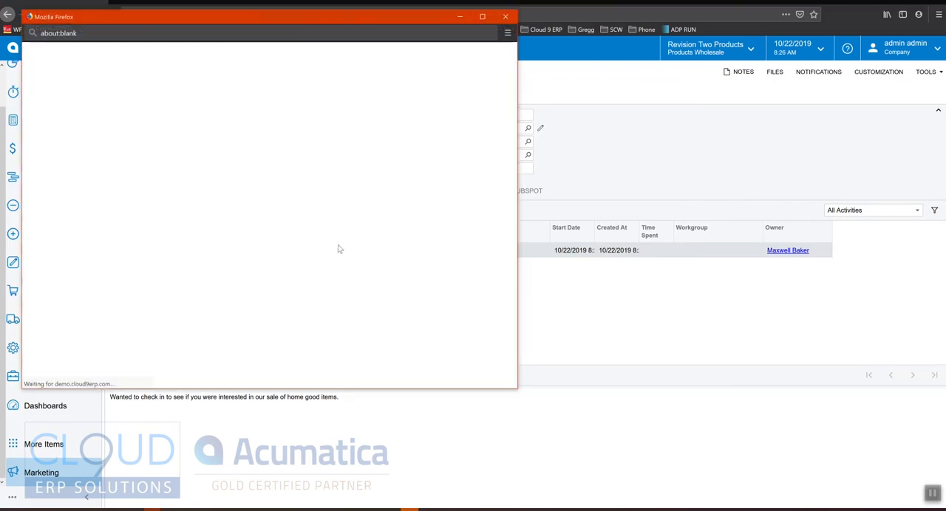
drag(357, 19, 447, 24)
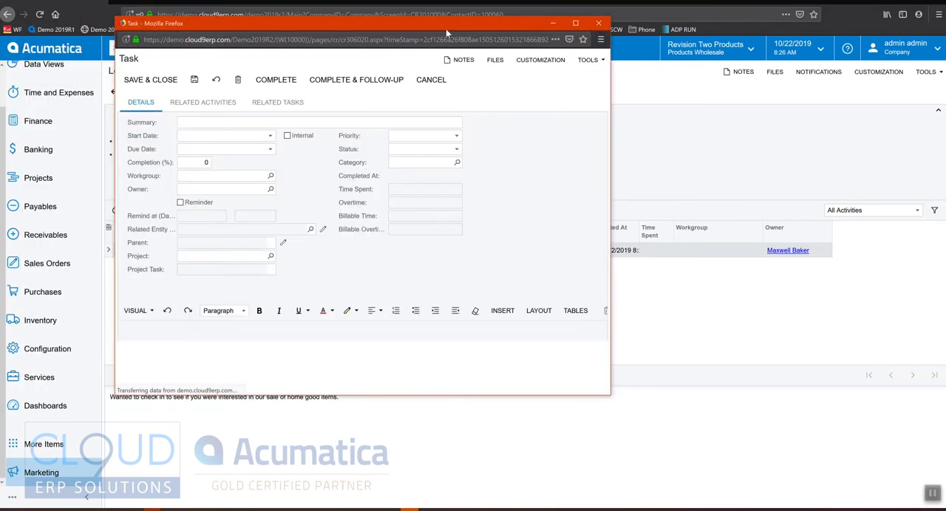
text(Follow up next week back from v)
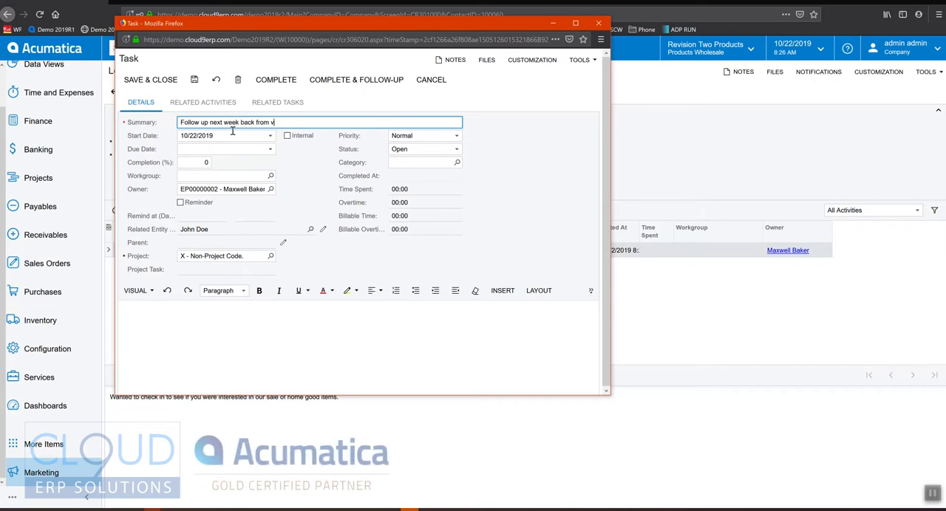
text(acation)
key(Tab)
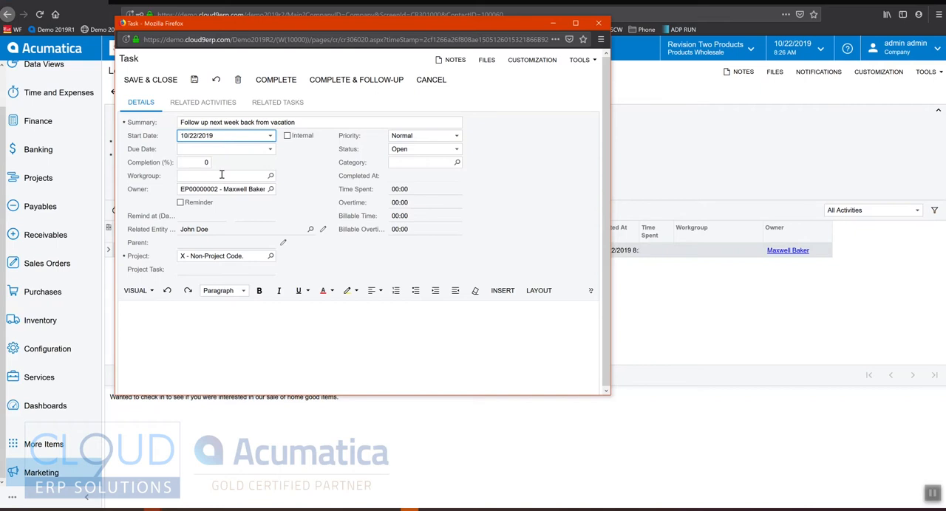
Set the task's start date to 10/28/2019, enable its reminder, and save and close it.
click(269, 136)
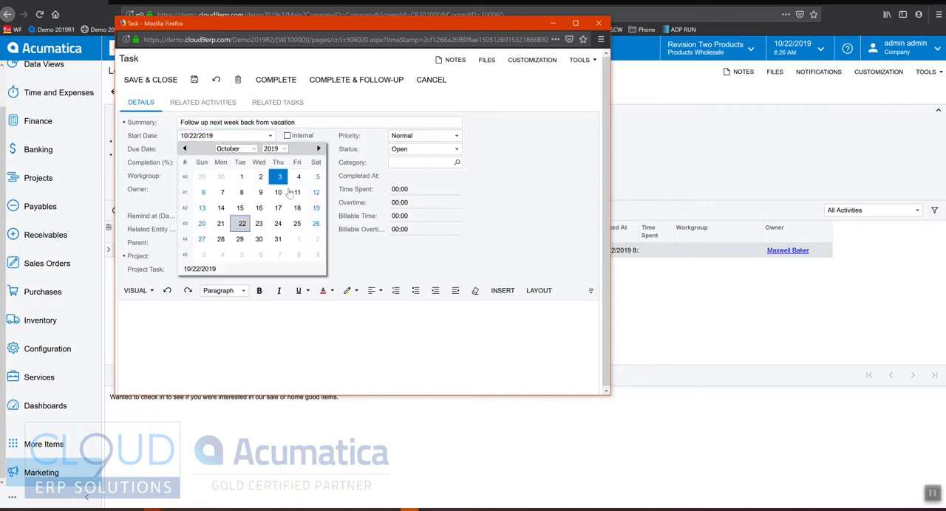
click(220, 239)
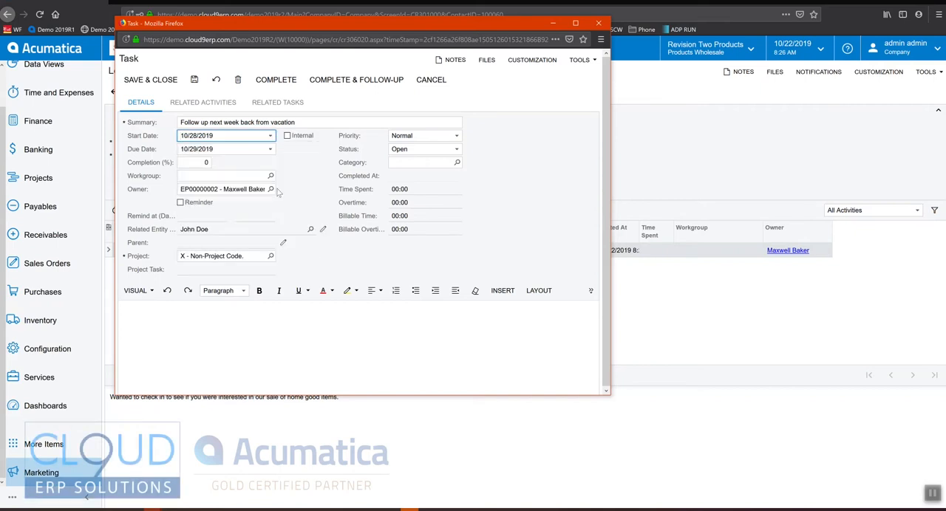
click(181, 203)
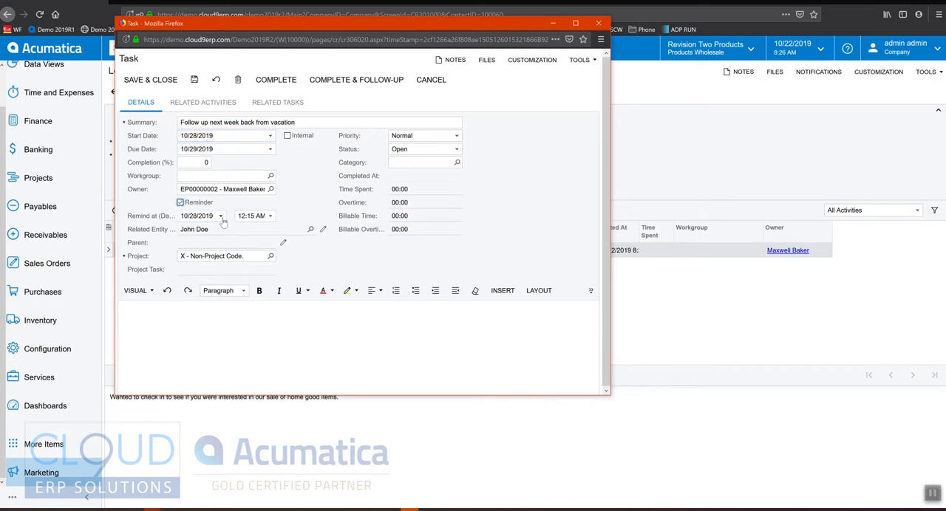
click(171, 84)
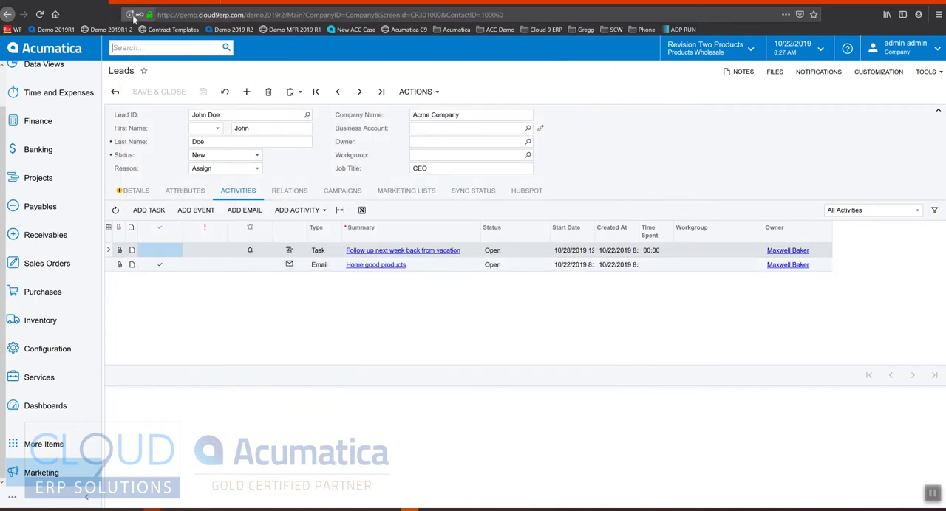
Switch to the Tasks list and check the statuses of all open tasks.
click(174, 4)
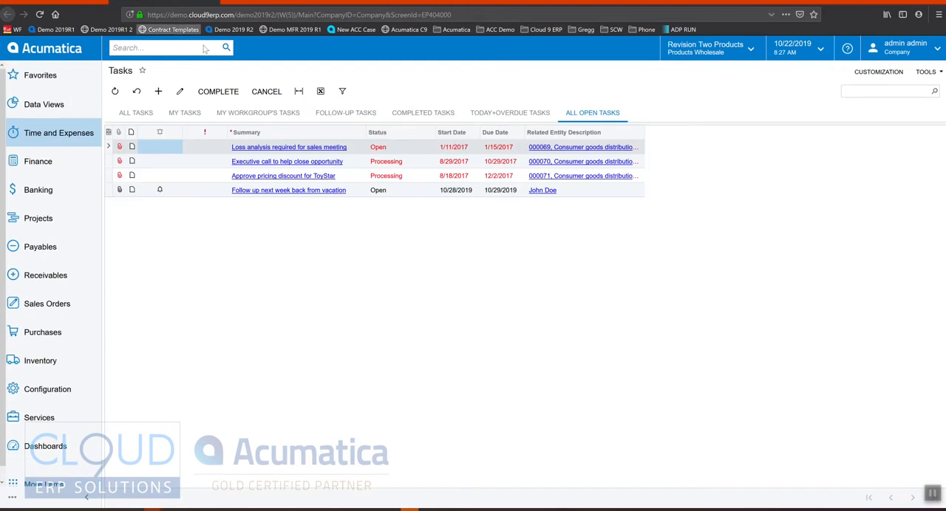
click(390, 178)
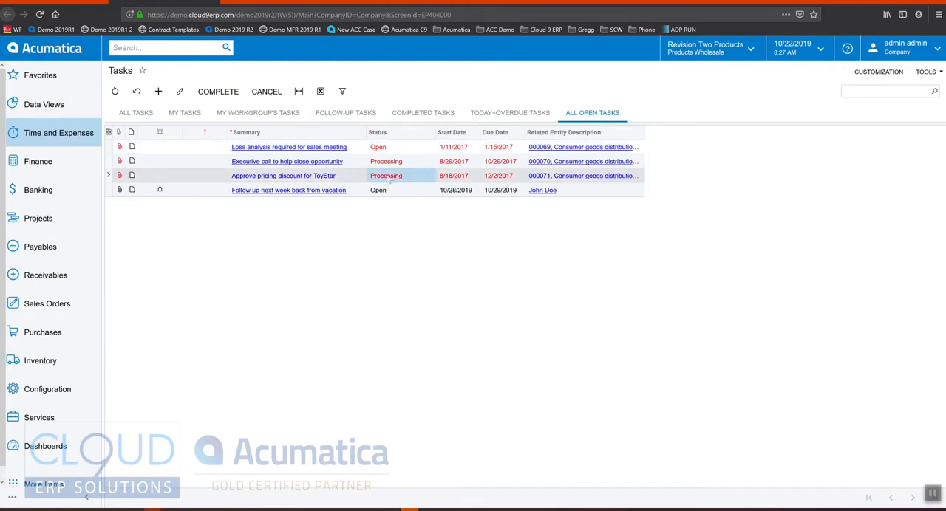
click(391, 163)
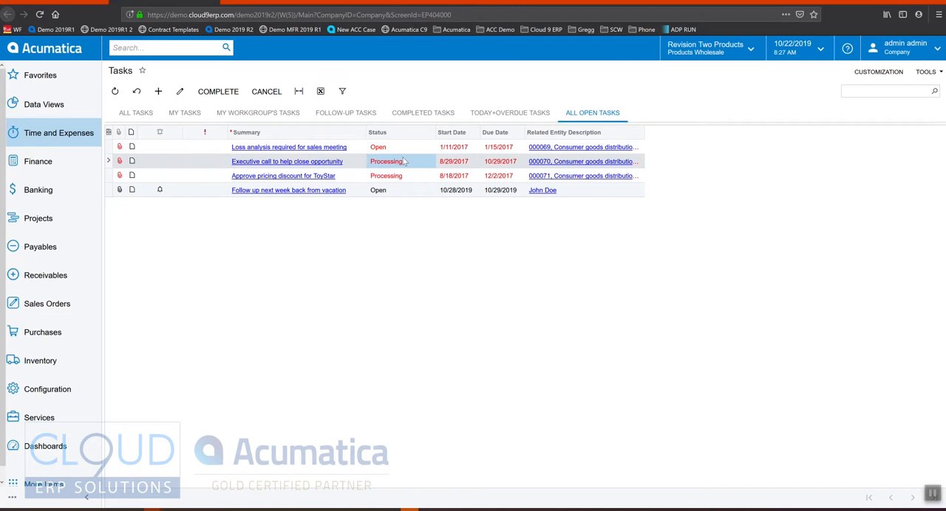
click(377, 191)
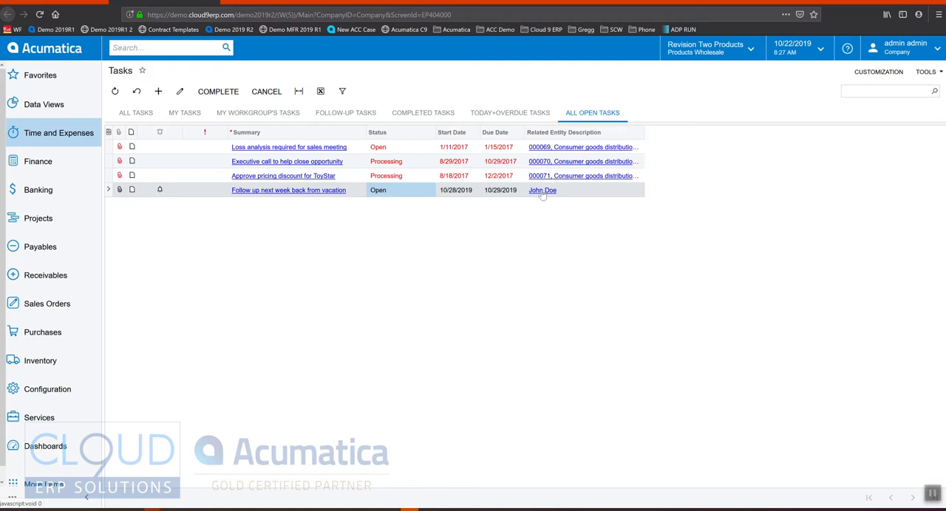
Complete the vacation follow-up task with a follow-up task and set the new task's reminder date to 10/29/2019.
click(292, 191)
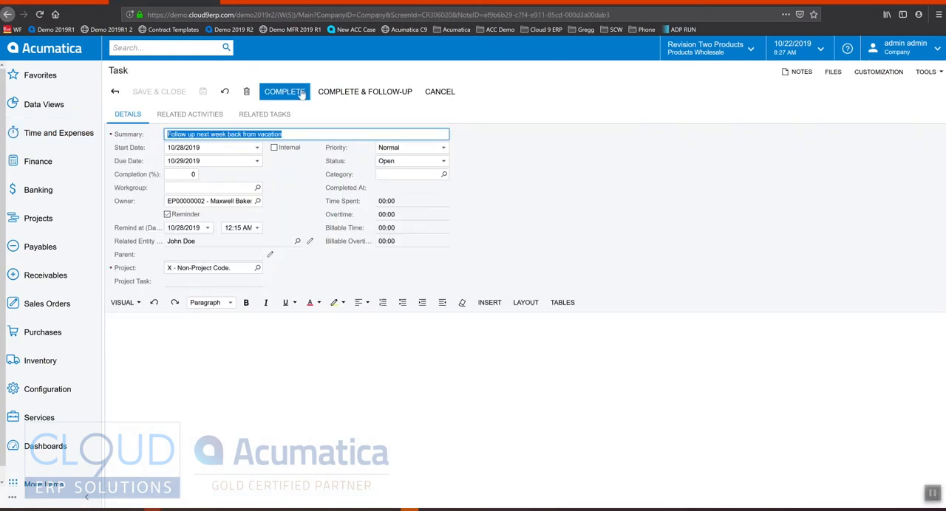
click(363, 92)
drag(360, 15, 482, 83)
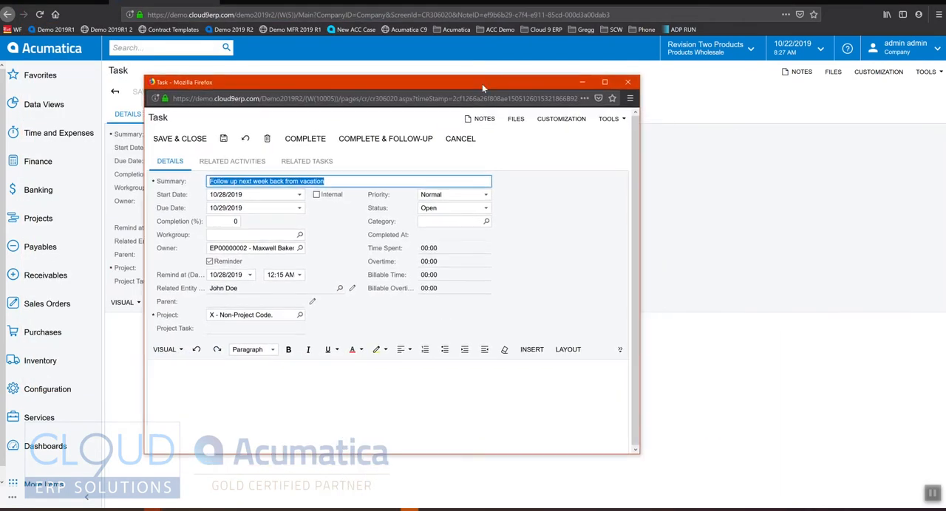
click(250, 275)
click(269, 378)
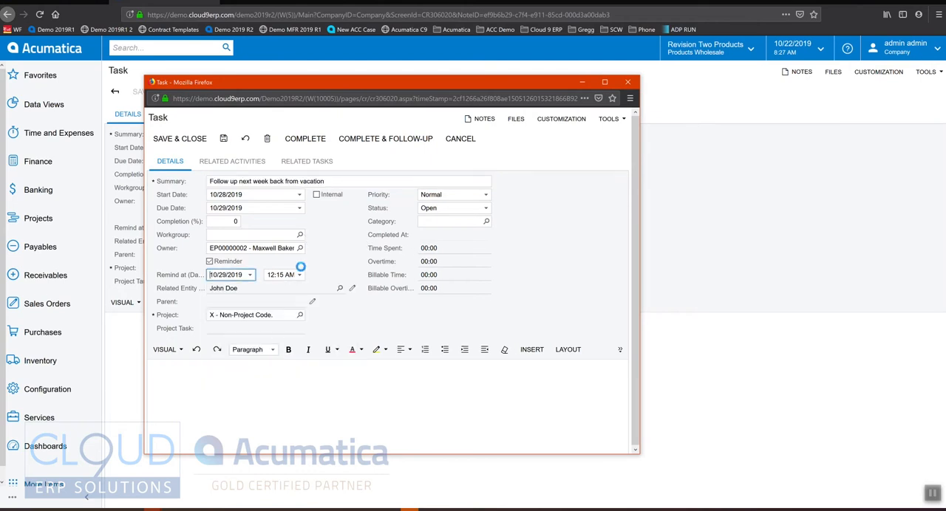
Append "check back another week" to the follow-up task's summary, then save and close it.
click(341, 182)
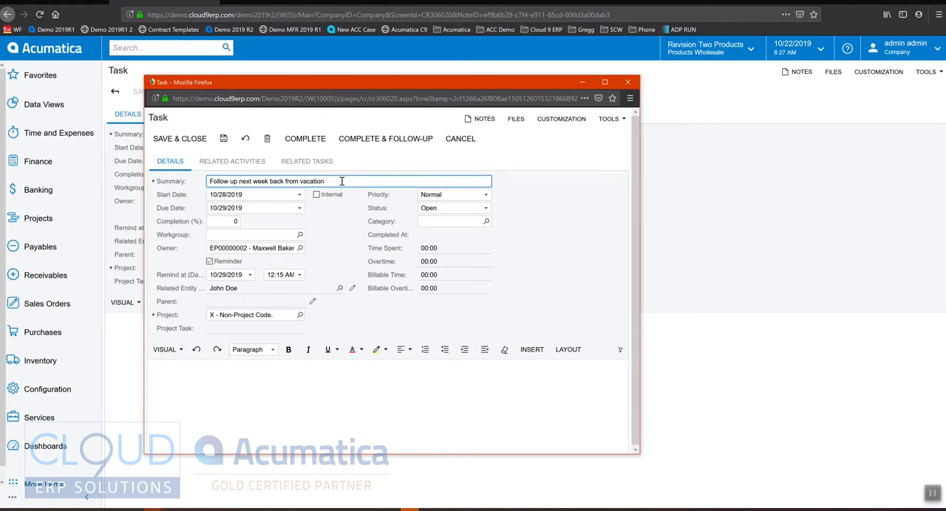
text(k back another week)
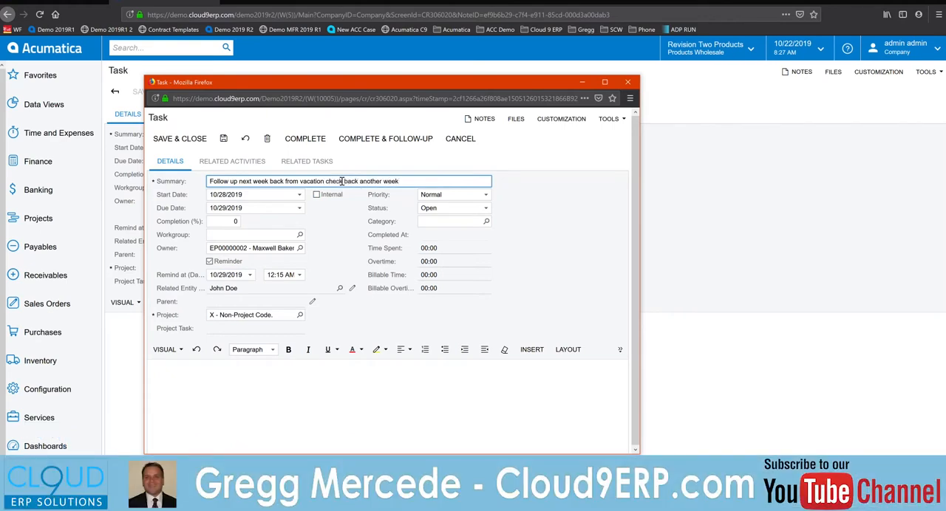
click(201, 138)
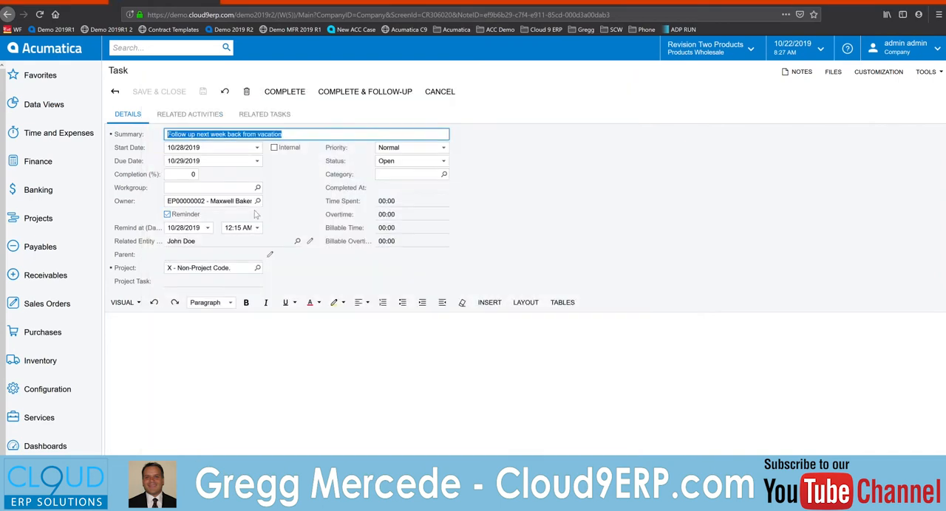
Check the follow-up task in the open tasks list, then refresh the lead and compare its task statuses.
click(115, 91)
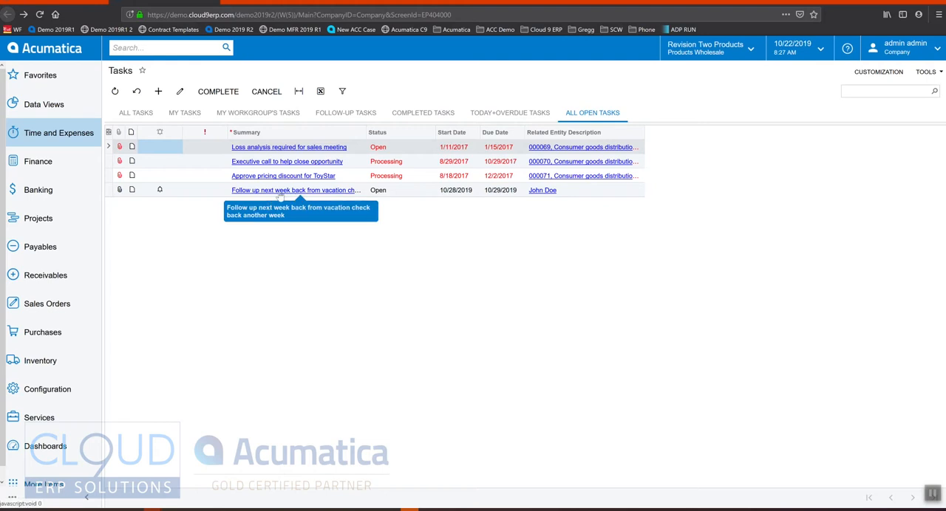
click(542, 189)
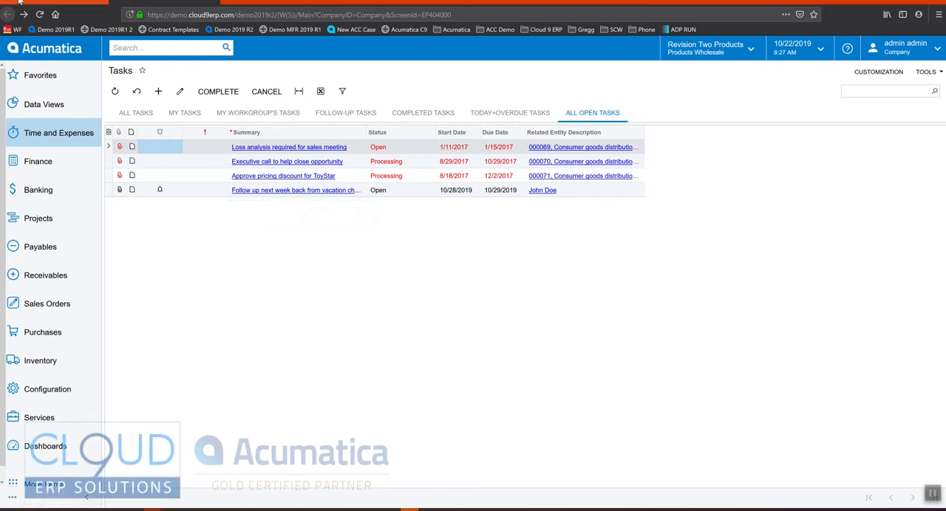
click(225, 91)
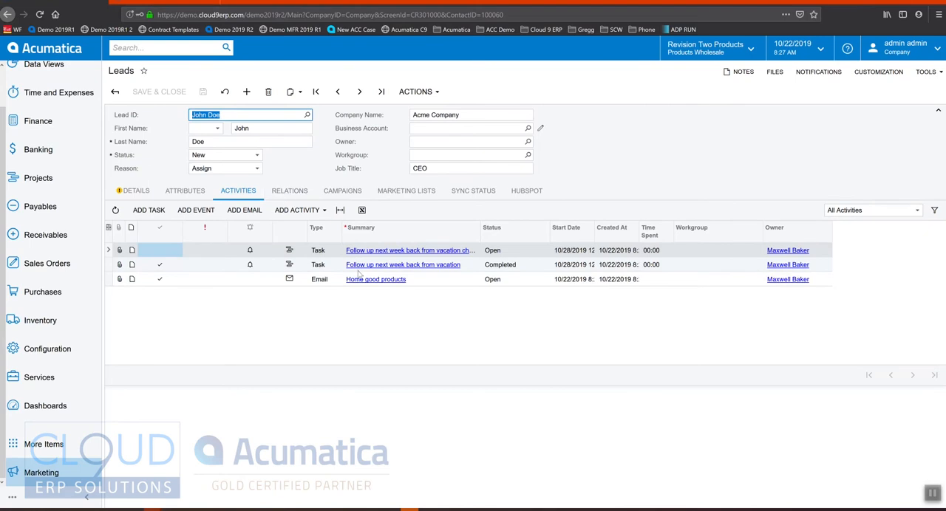
click(501, 267)
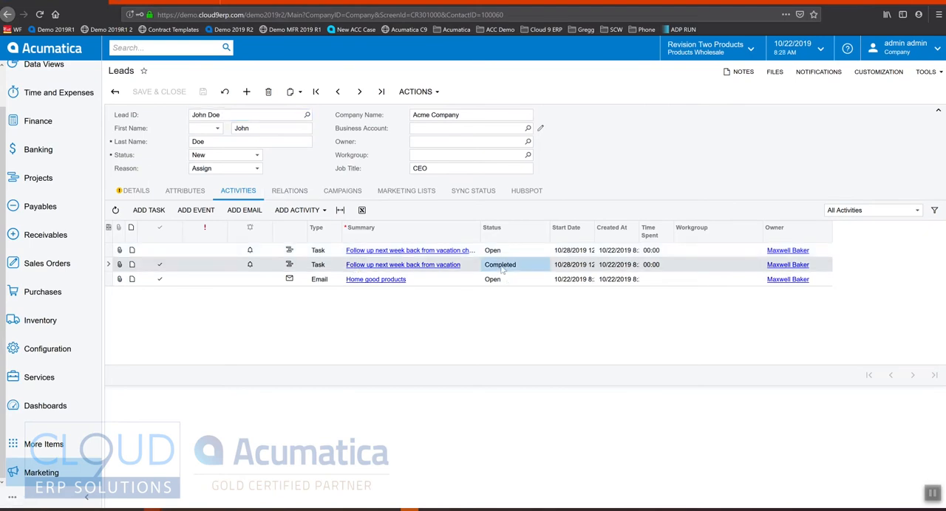
click(496, 252)
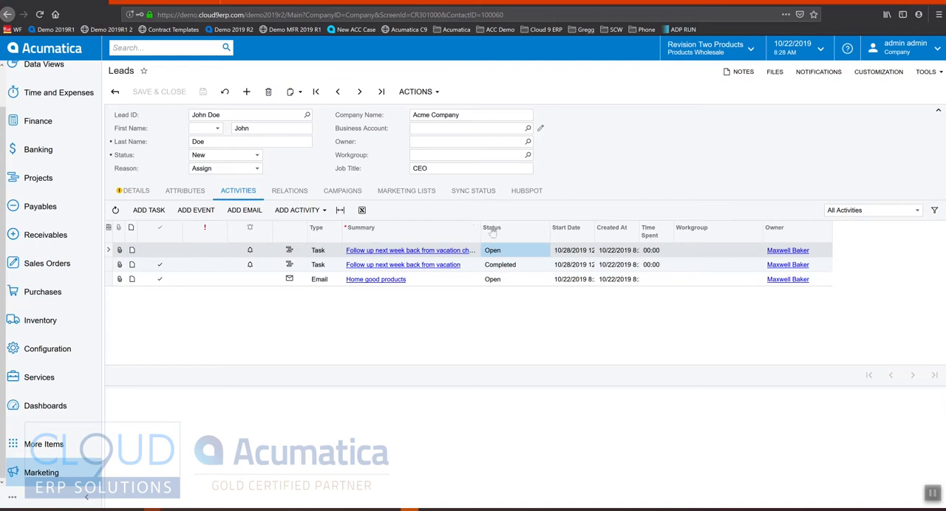
Return to the leads list and view only My Leads.
click(116, 92)
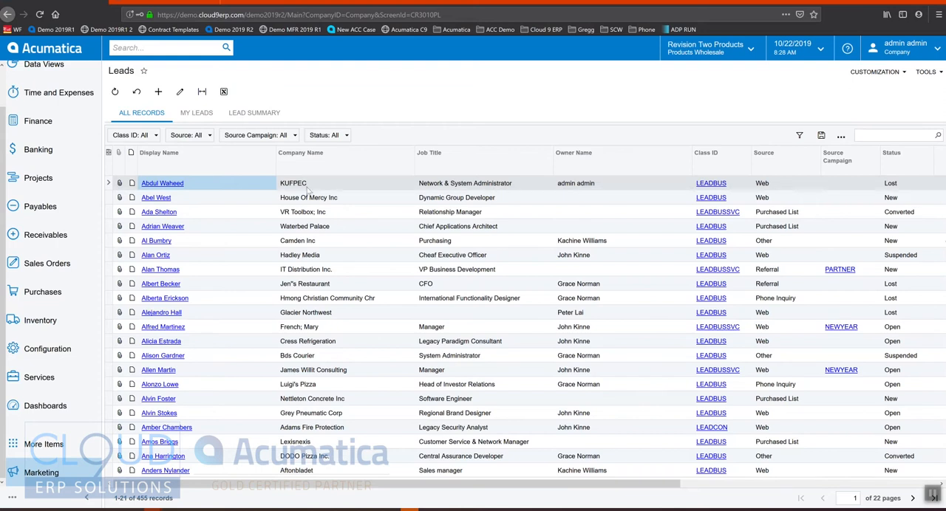
click(196, 113)
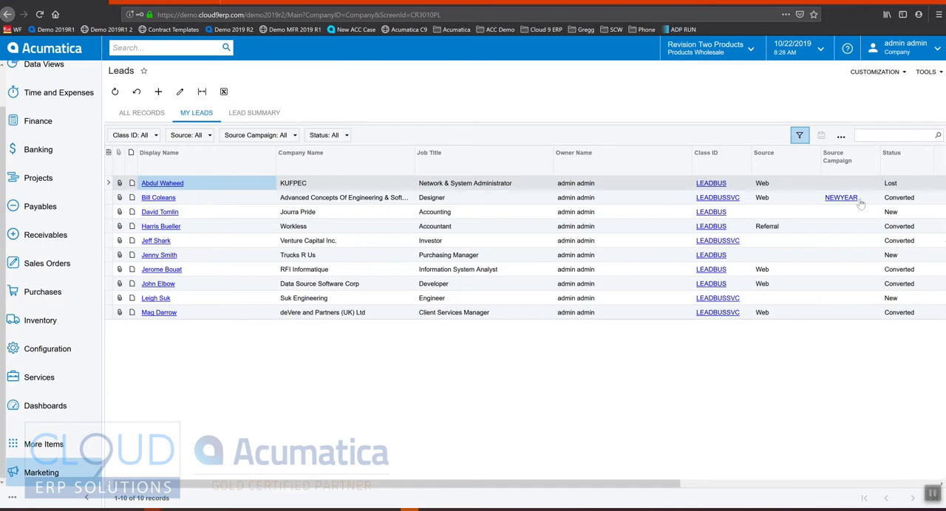
Examine the status values of the leads in the My Leads list.
click(902, 186)
click(906, 199)
click(906, 213)
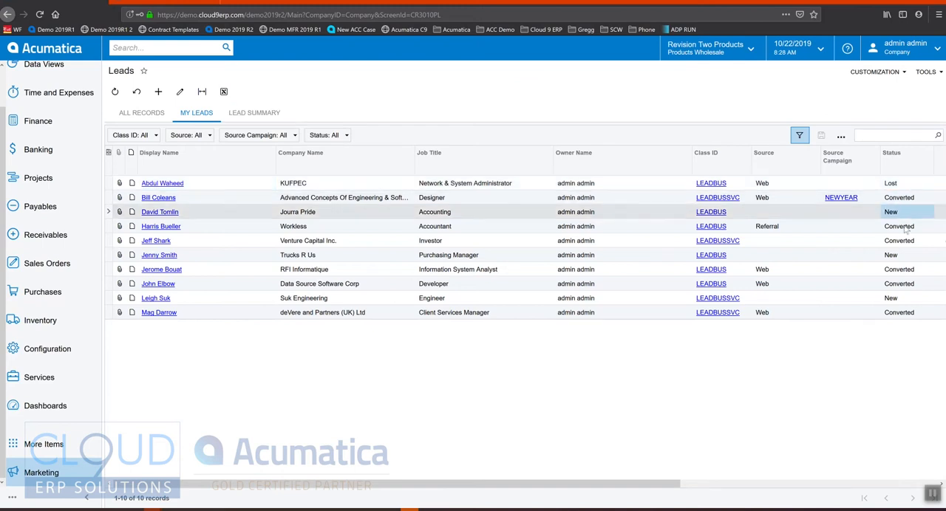
click(906, 226)
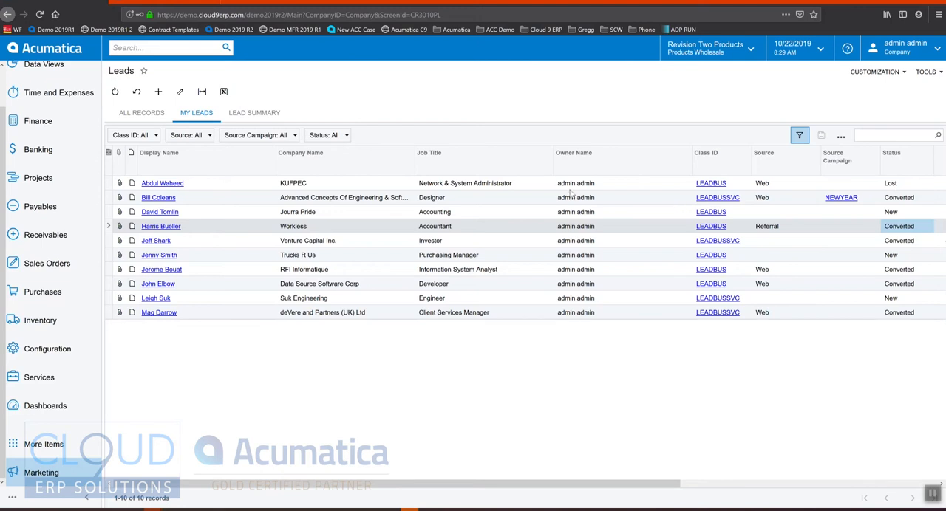
click(900, 186)
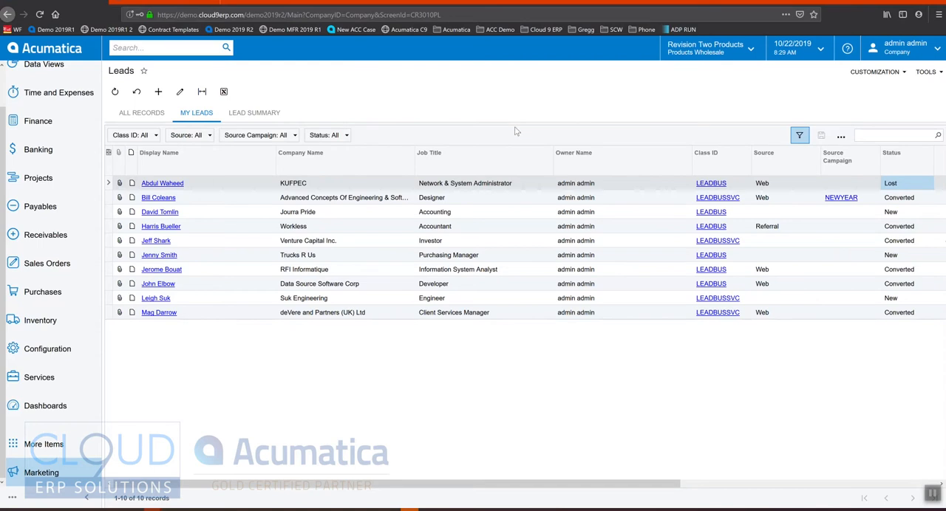
click(482, 216)
click(890, 215)
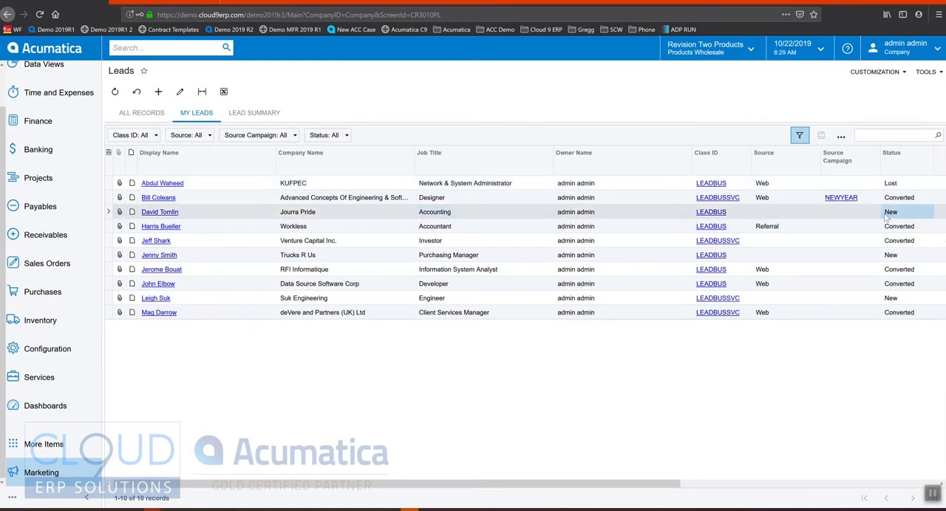
Sort My Leads ascending by Last Outgoing Activity and review the activity dates.
drag(456, 484, 715, 484)
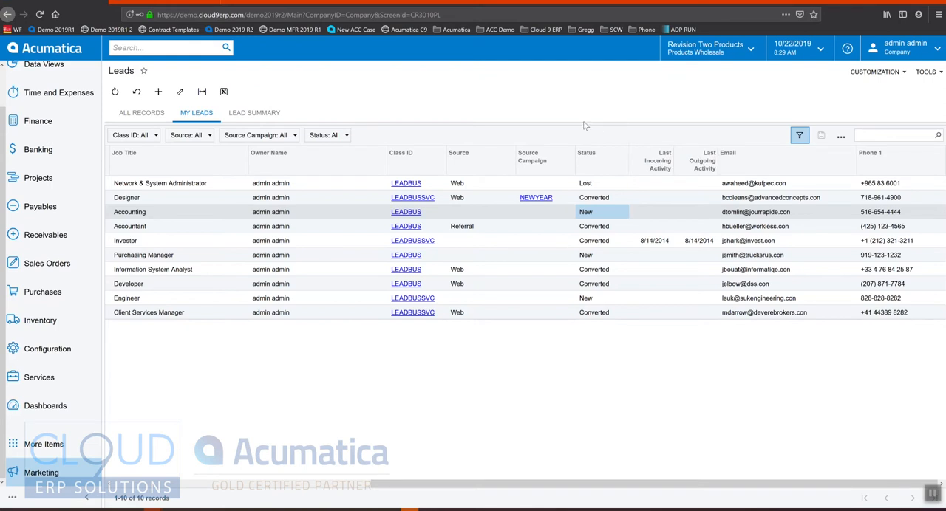
click(698, 162)
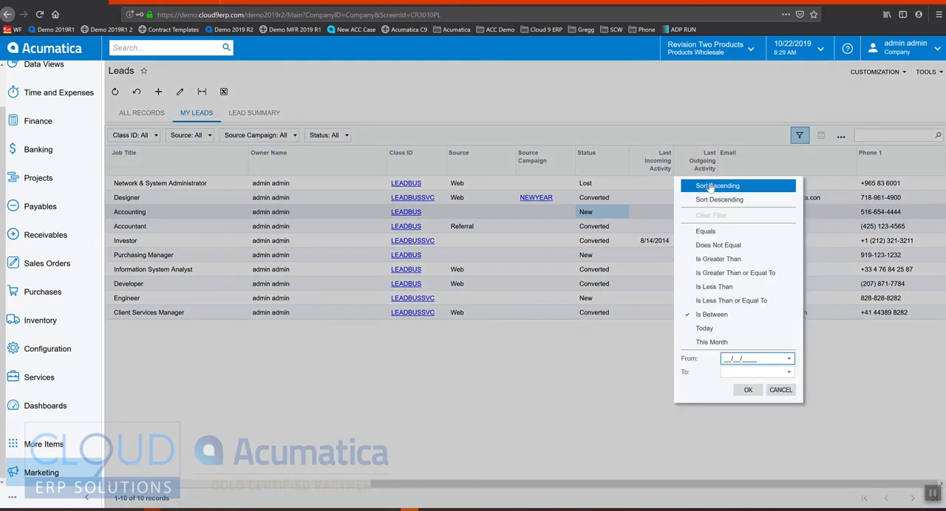
click(710, 187)
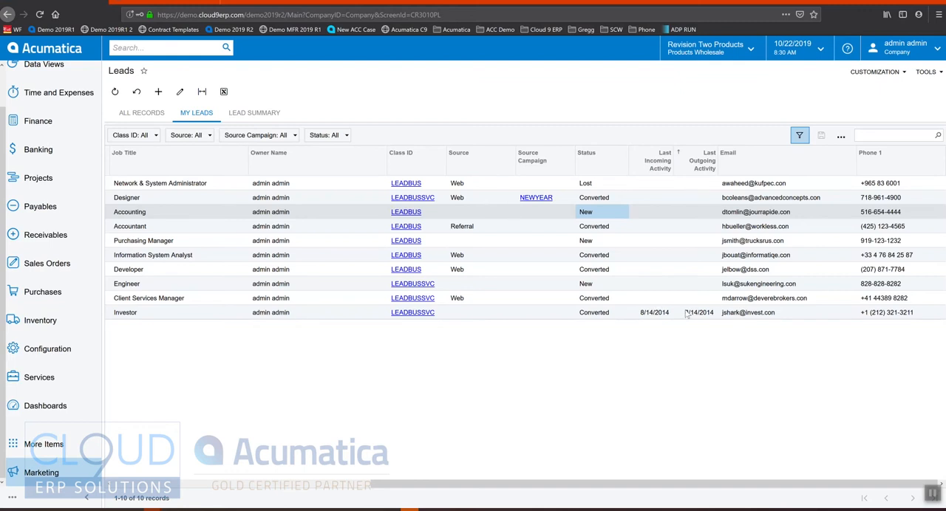
drag(533, 484, 236, 481)
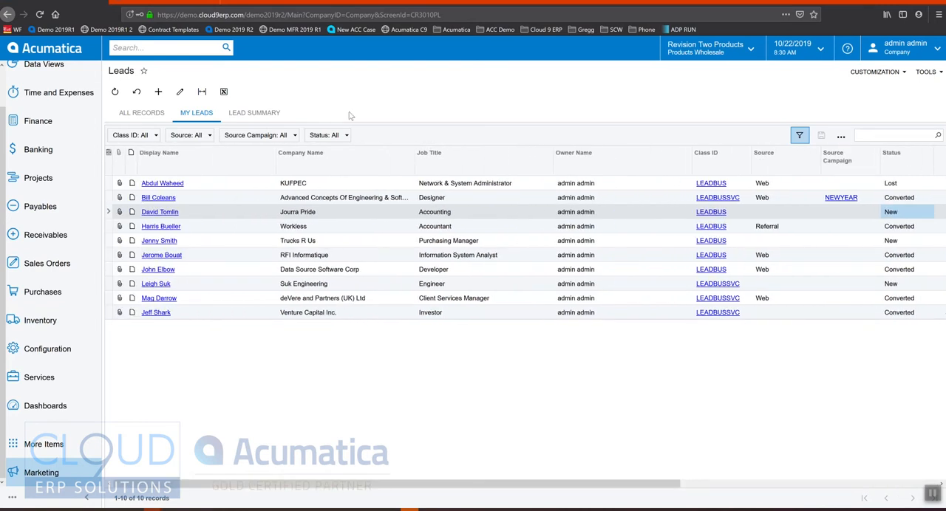
Search all lead records by the contact's last name and open the Acme Company lead.
click(139, 114)
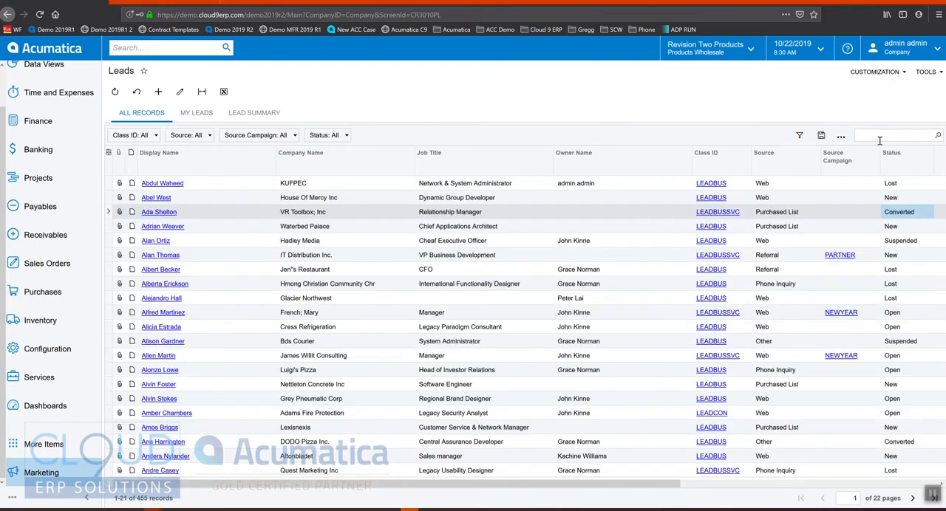
click(880, 137)
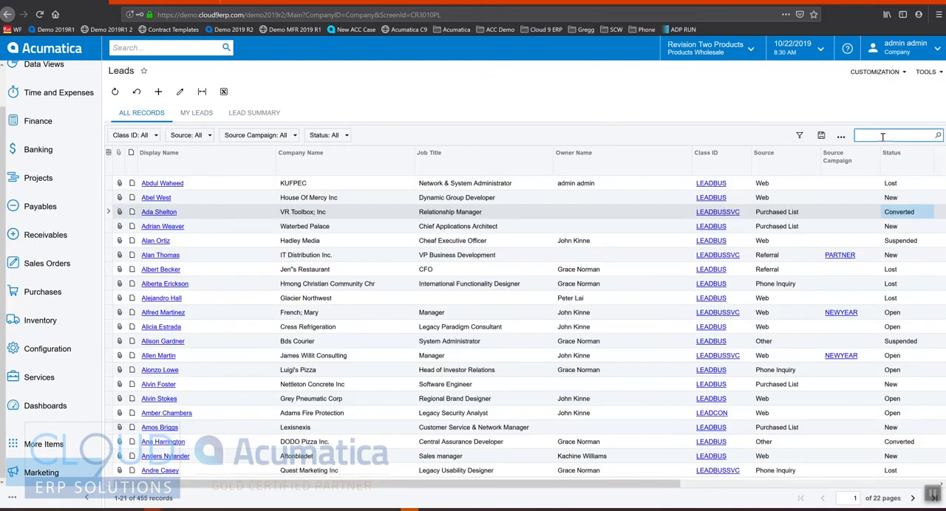
text(does)
key(BackSpace)
click(163, 201)
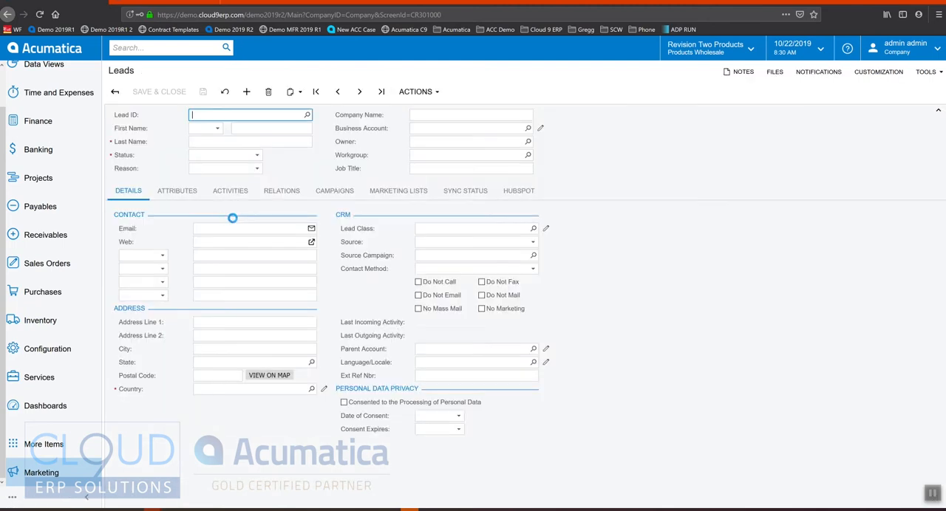
Set the lead's status to Open with the reason In Process and save the lead.
click(198, 156)
click(212, 178)
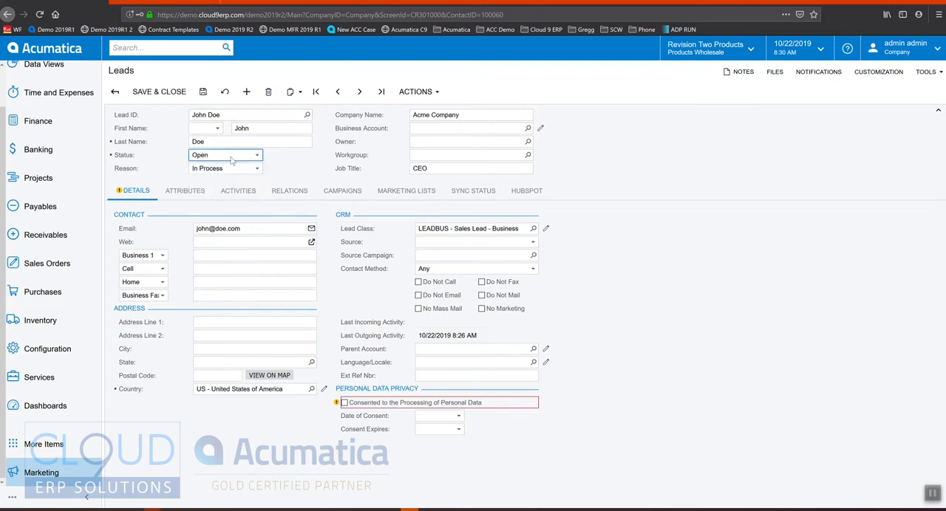
click(228, 169)
click(203, 92)
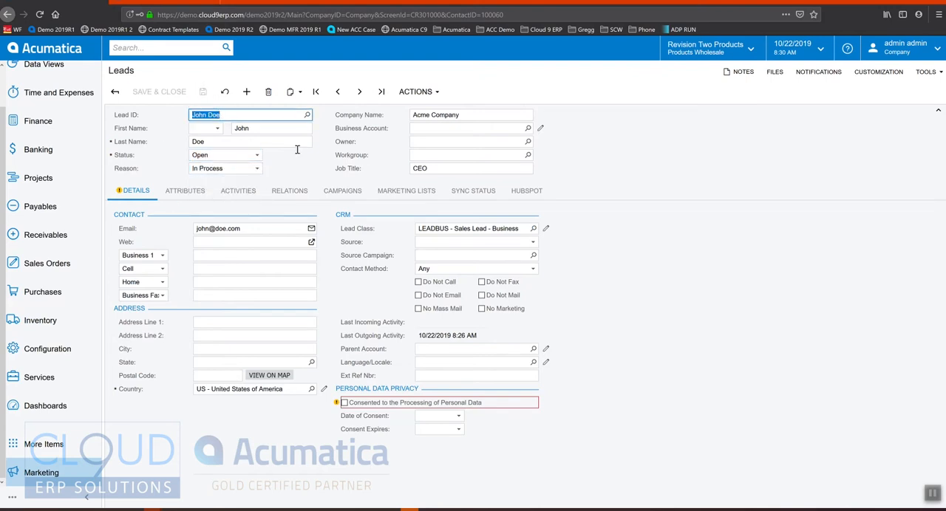
Create an opportunity from the Acme Company lead and save it.
click(418, 91)
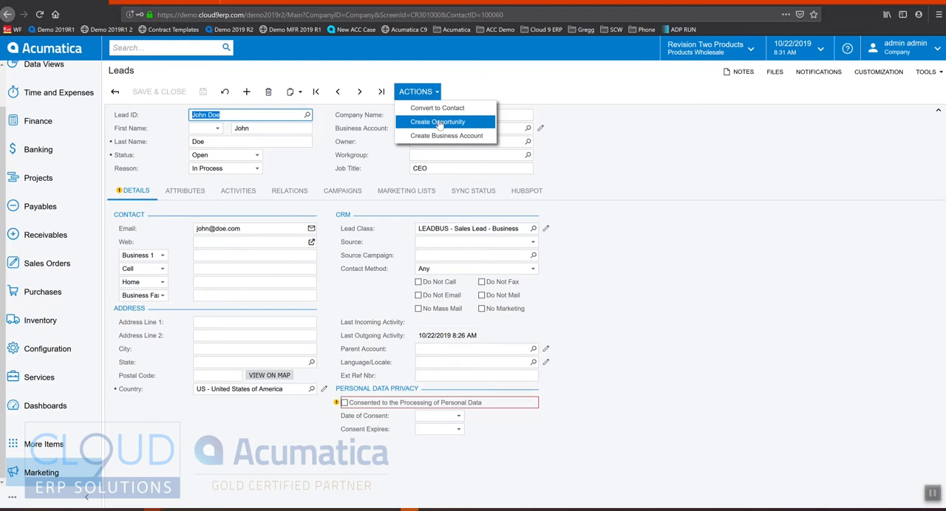
click(439, 123)
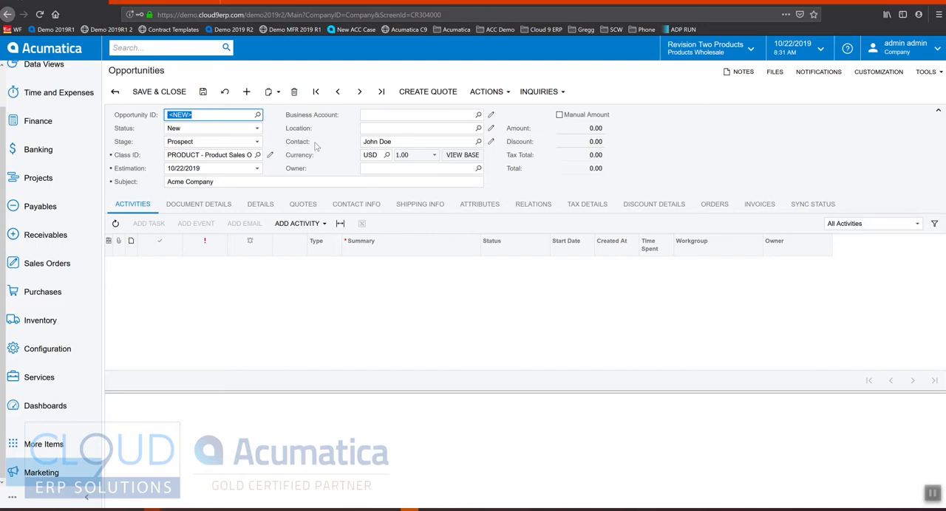
key(ctrl+s)
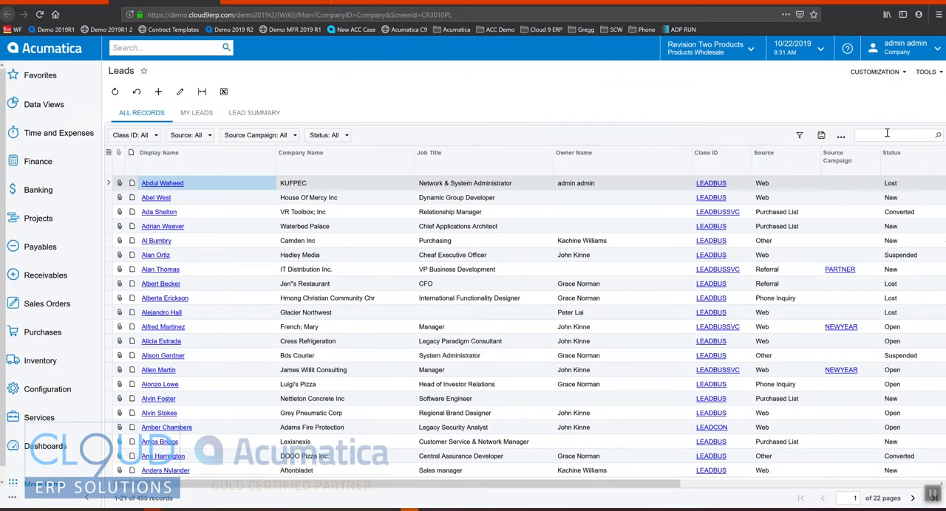
Search the leads list by the contact's last name and check the Acme Company lead's status and last outgoing activity.
click(888, 135)
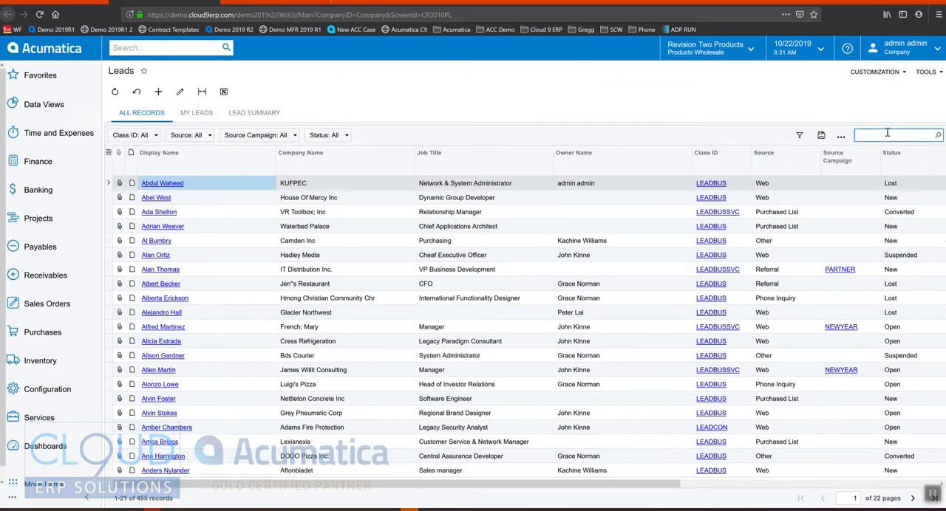
text(doe)
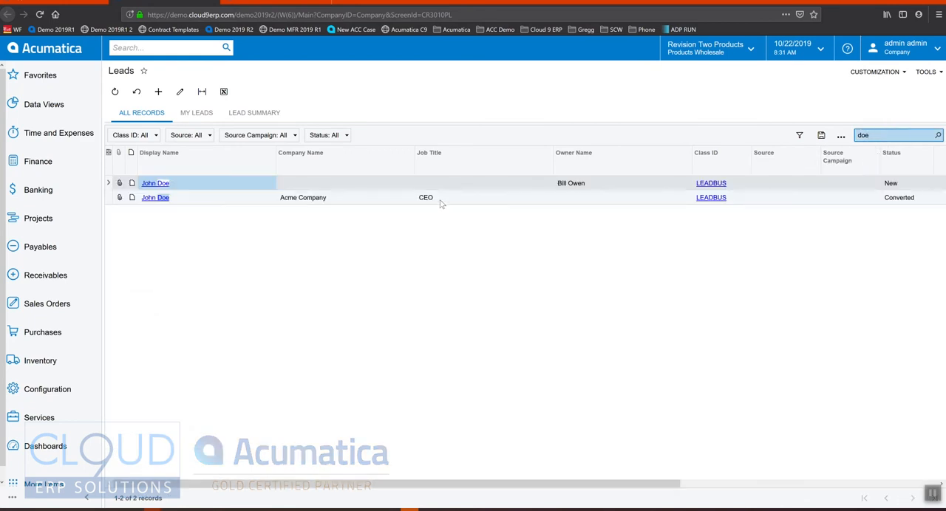
click(443, 200)
drag(464, 484, 748, 477)
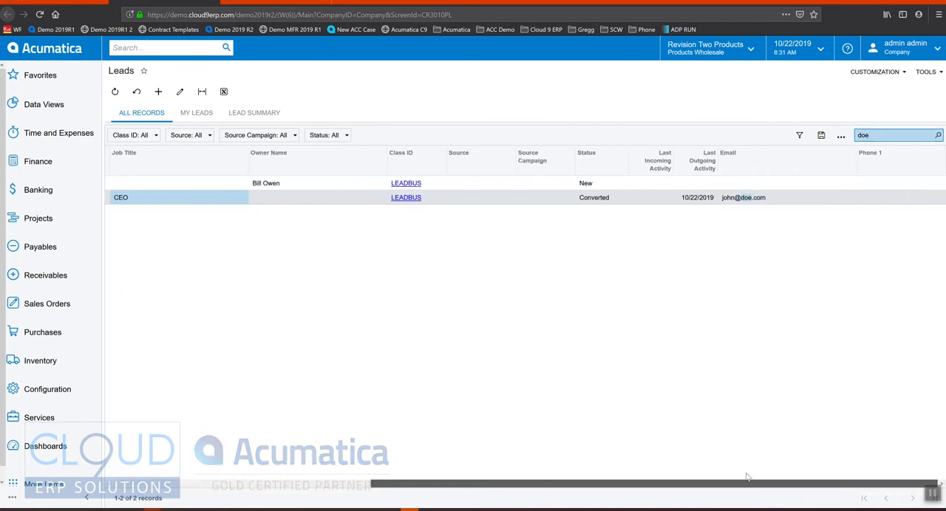
click(609, 199)
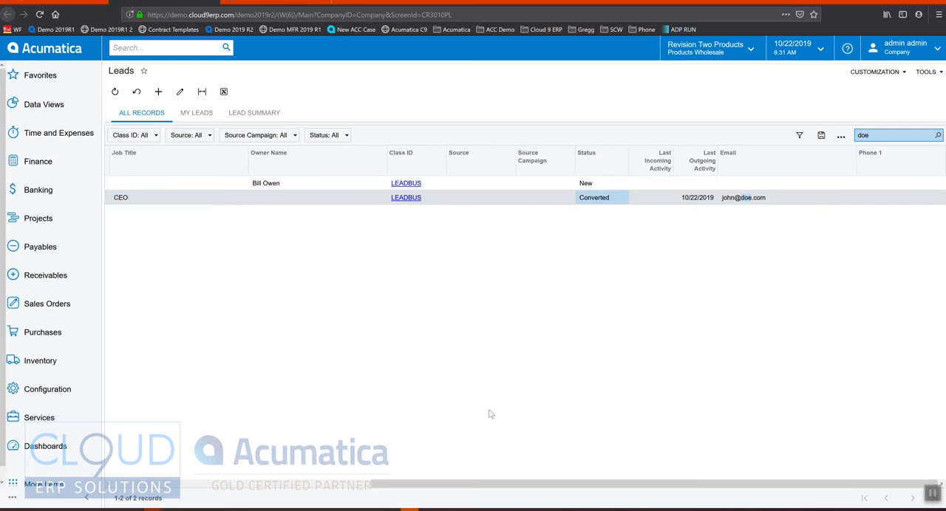
drag(510, 488, 226, 473)
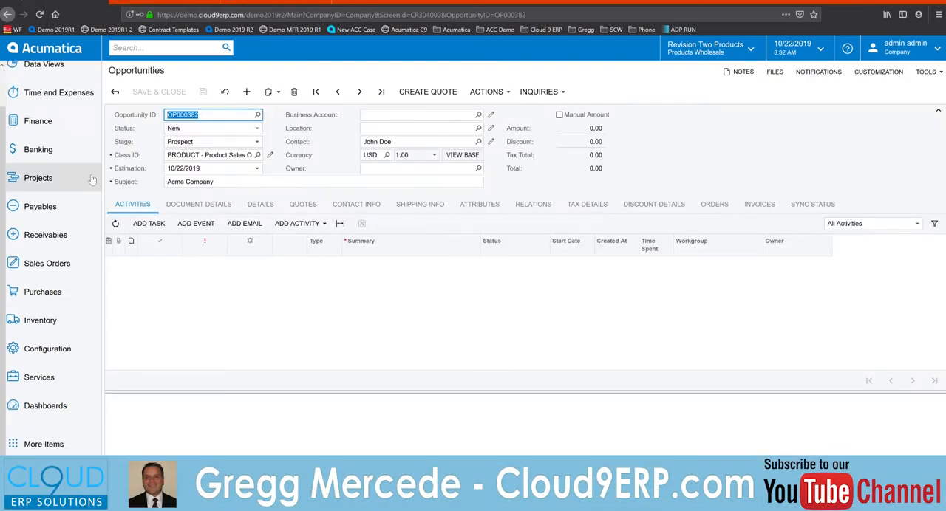
Examine the stages available for the Acme Company opportunity without changing its stage.
click(197, 143)
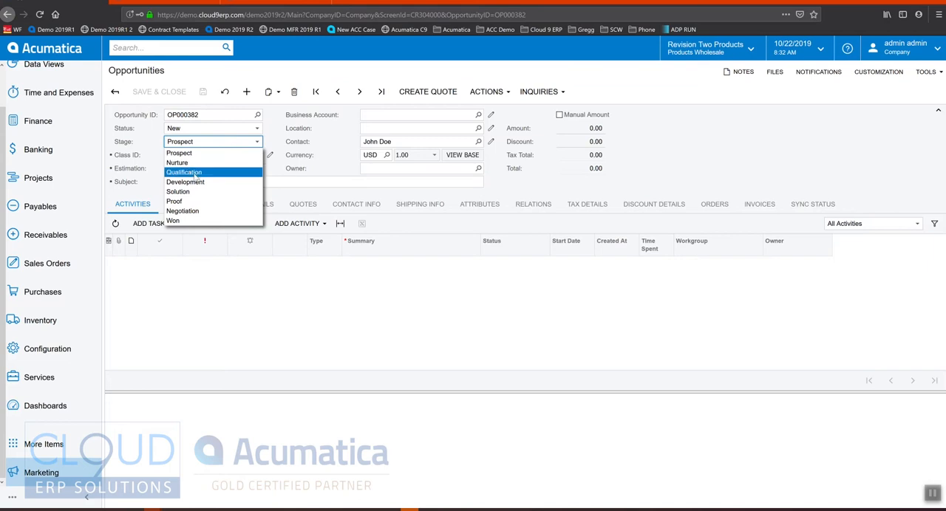
click(129, 163)
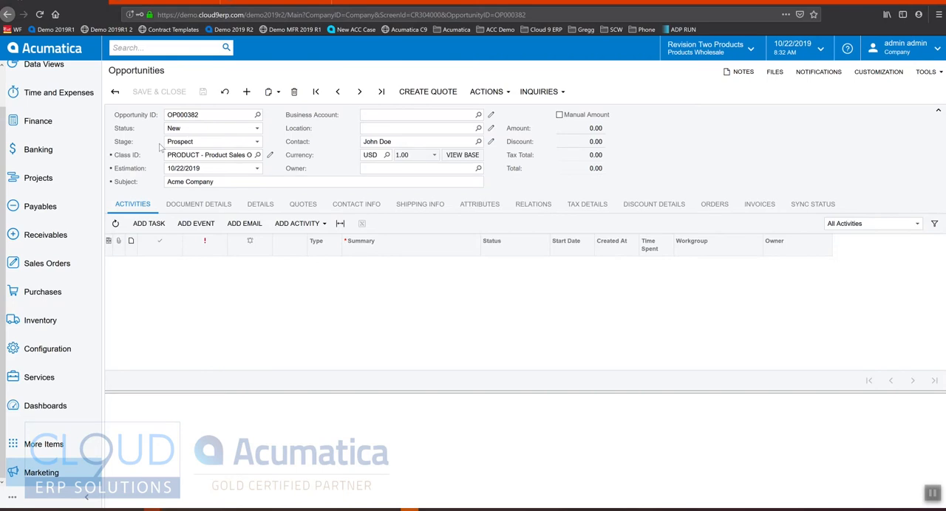
click(189, 145)
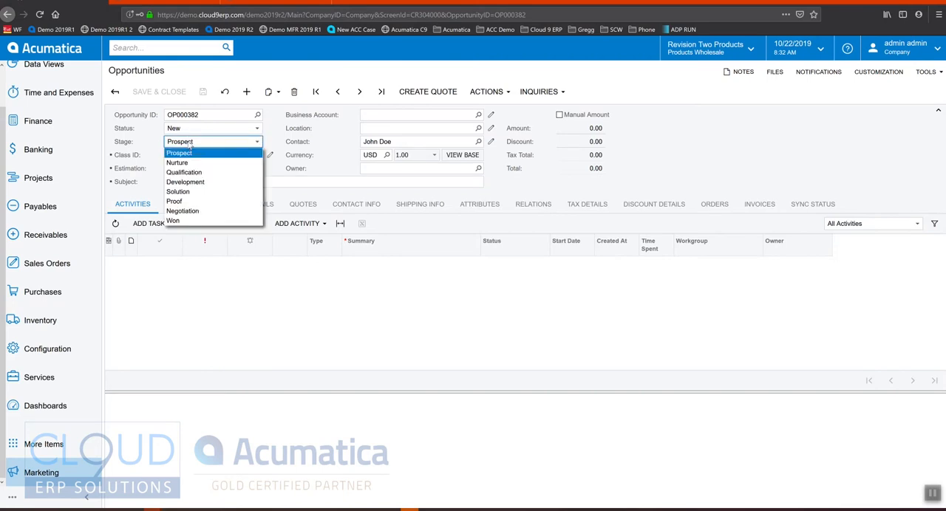
click(199, 145)
click(199, 146)
click(130, 151)
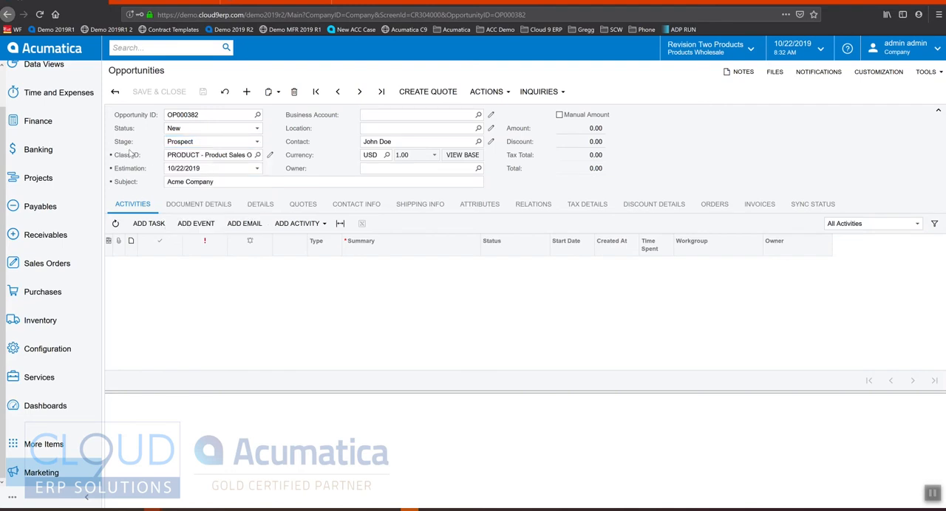
Set the opportunity's status to Open and save the opportunity.
click(186, 131)
click(190, 150)
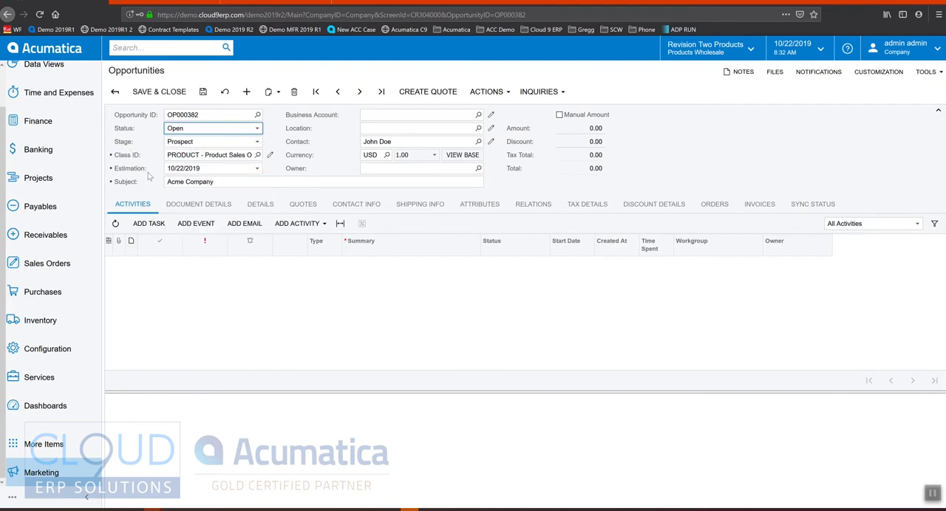
click(203, 92)
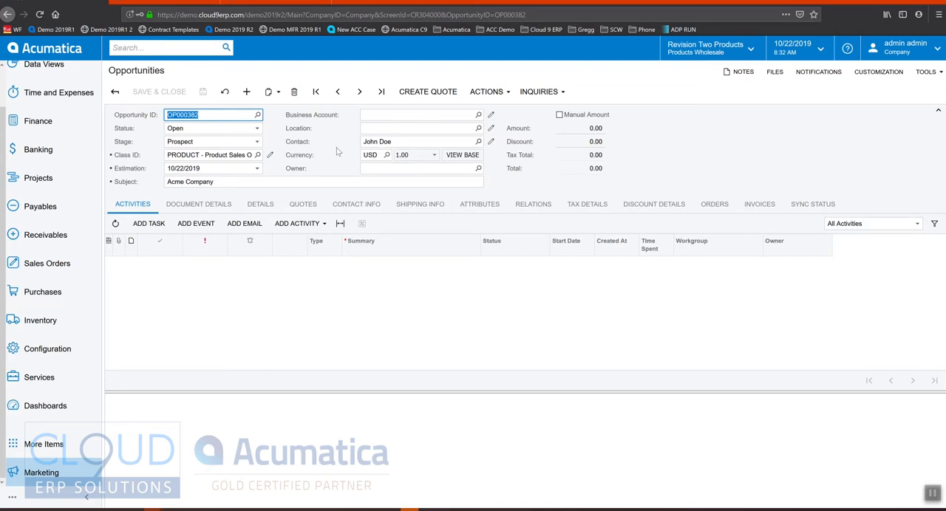
Add the Acer Laptop Computer item AACOMPUT01 to the opportunity's document details with a quantity of 2.
click(216, 204)
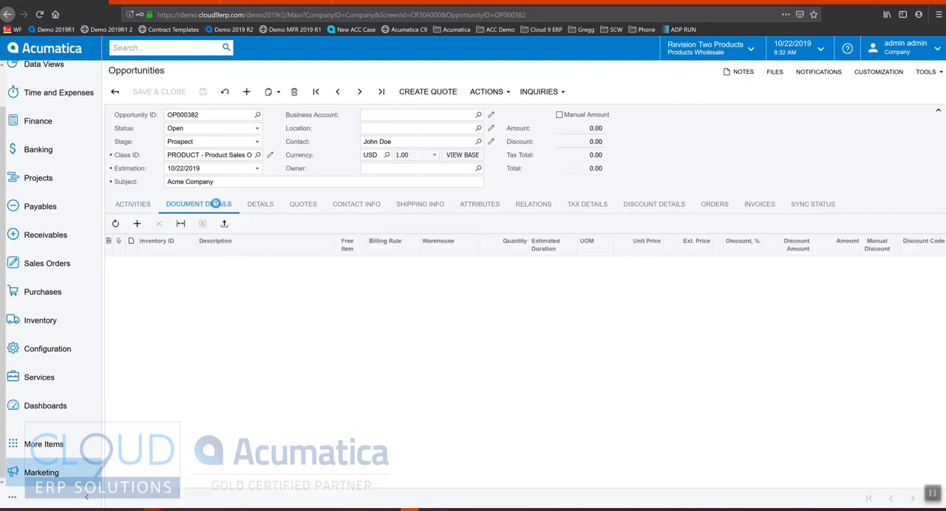
click(137, 223)
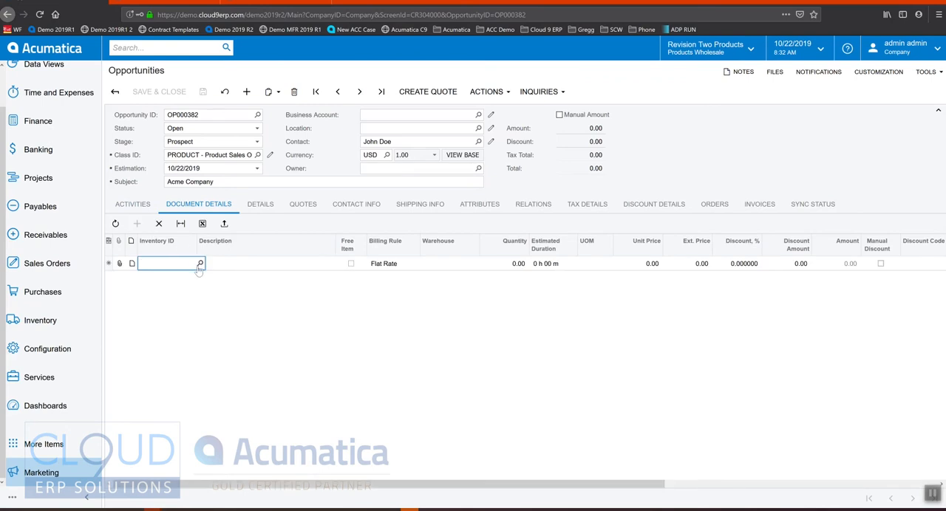
click(200, 264)
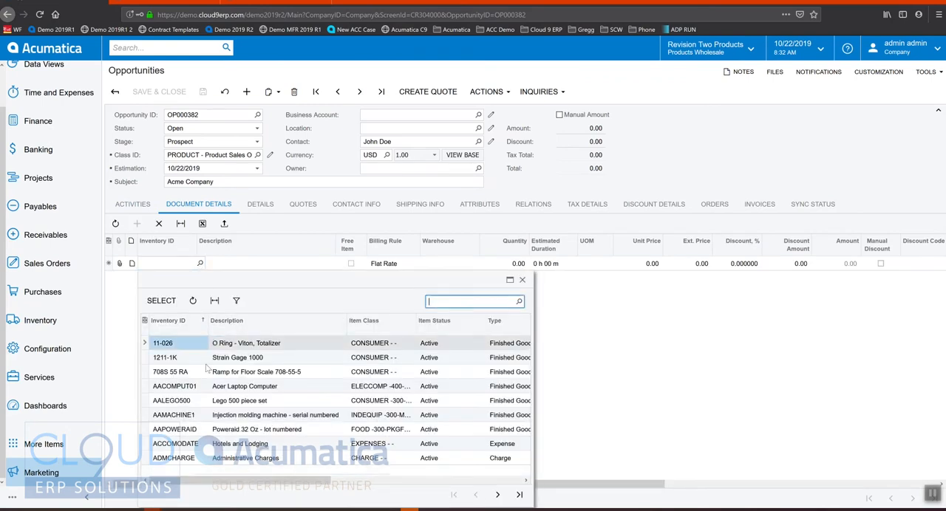
click(189, 388)
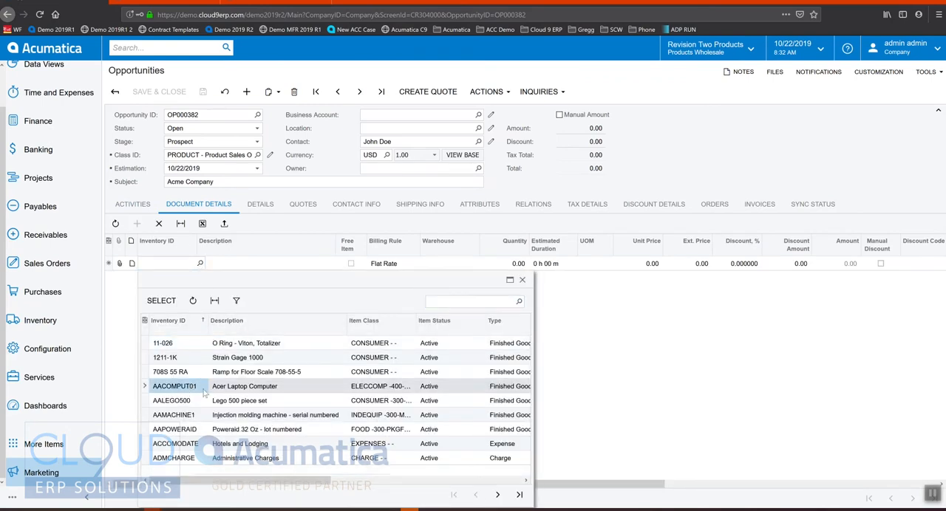
double_click(206, 390)
key(Tab)
key(Tab)
key(Tab)
text(2)
key(Down)
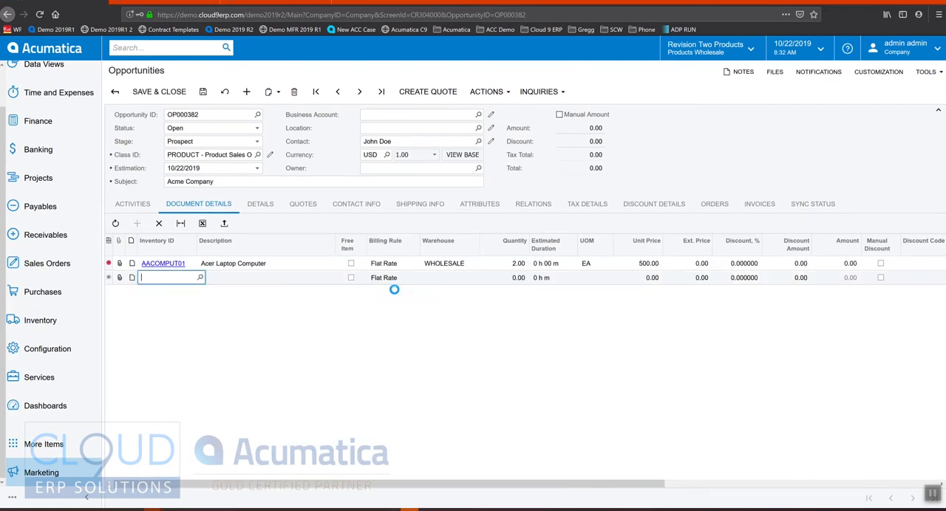
Add the Lego 500 piece set AALEGO500 as the second document line with a quantity of 1.
key(F3)
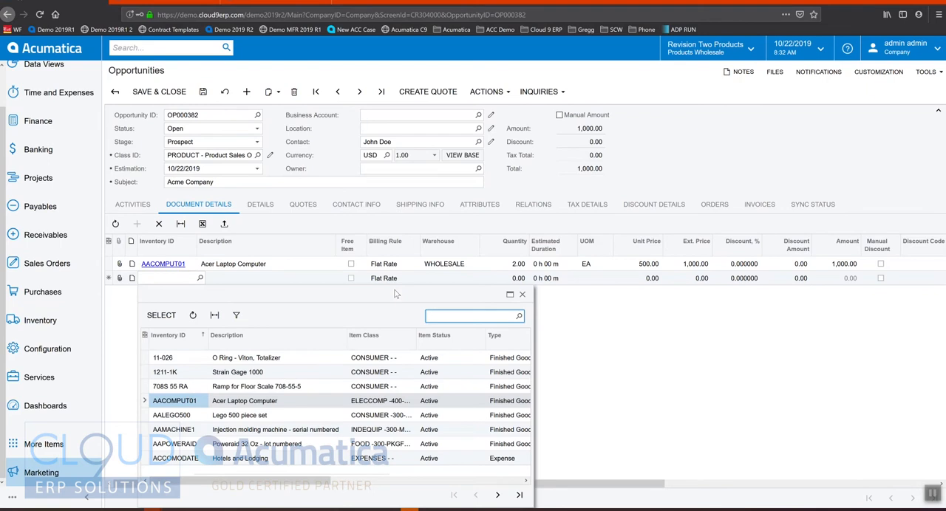
key(Down)
key(Return)
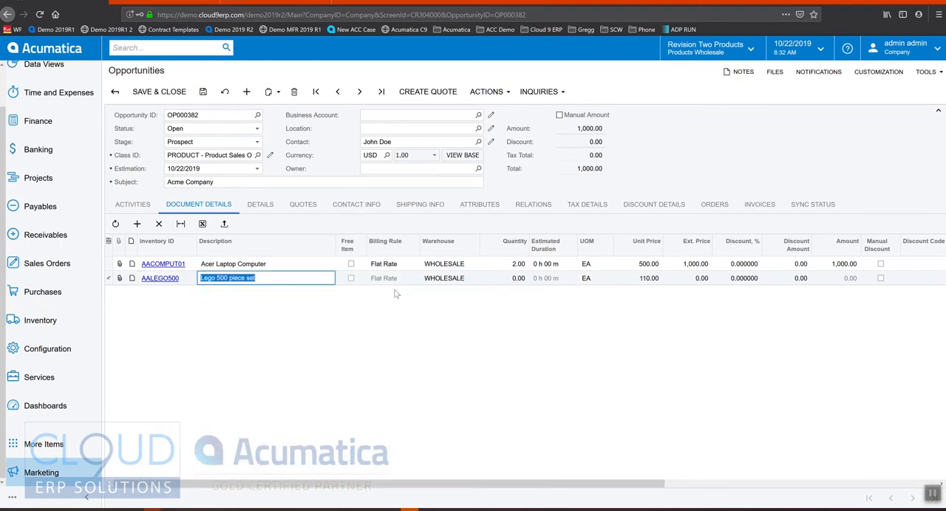
key(Tab)
key(Tab)
key(Tab)
text(1)
key(Tab)
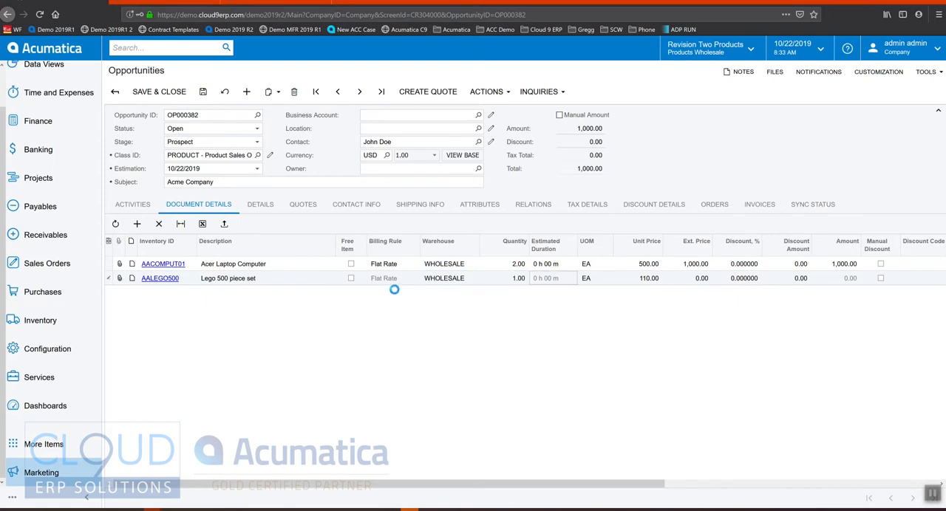
Set the opportunity's stage to Qualification and check its forecasting details against the opportunity amount.
click(260, 204)
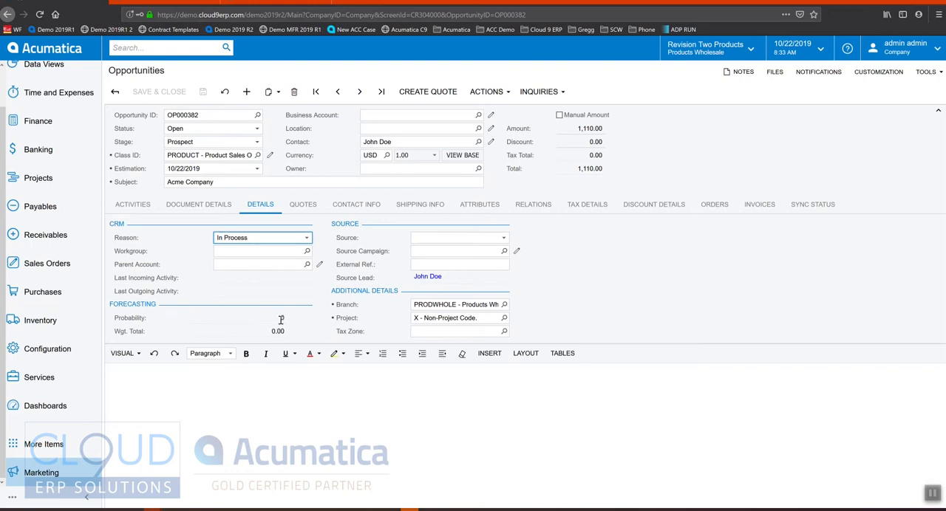
click(199, 145)
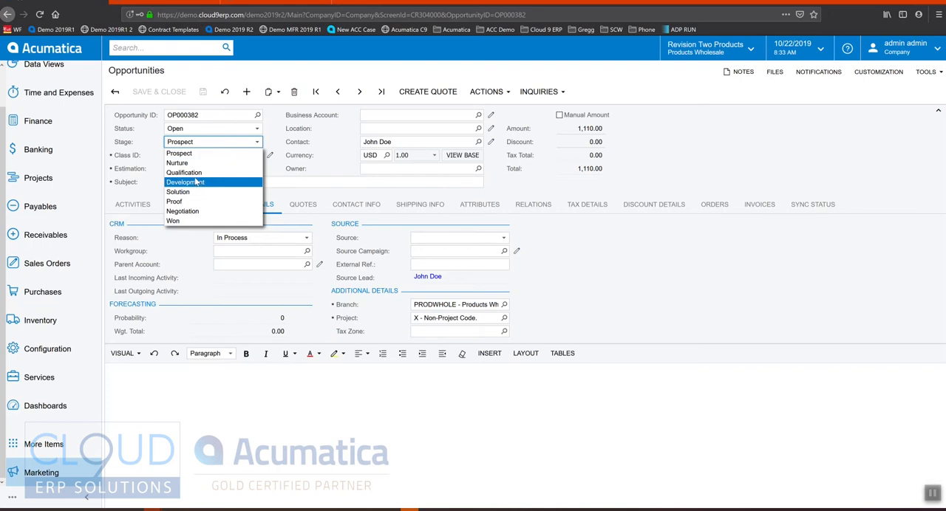
click(195, 173)
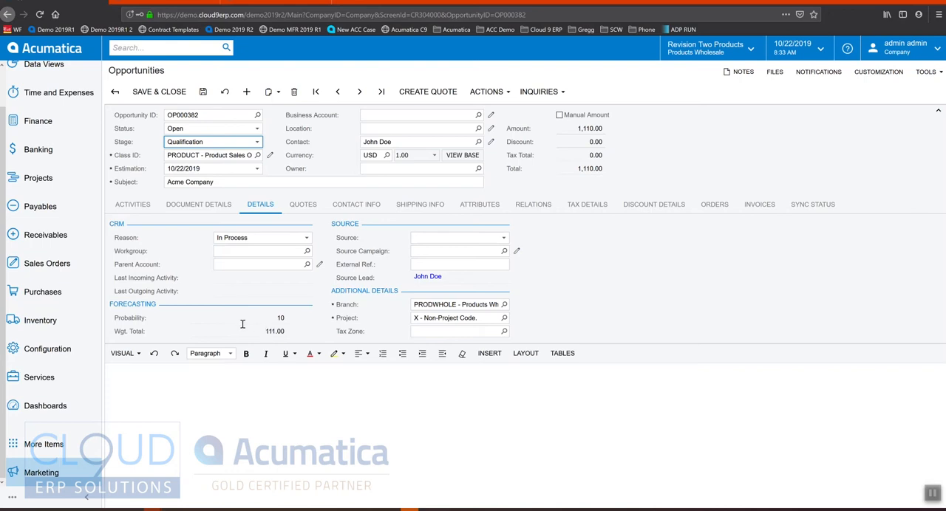
click(590, 130)
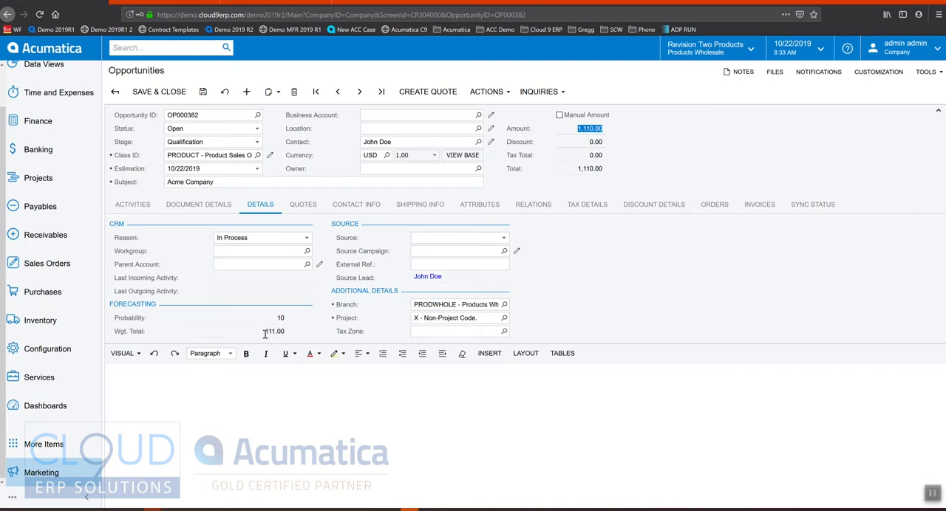
Set the opportunity's estimation date to 11/6/2019 and save the opportunity.
click(257, 169)
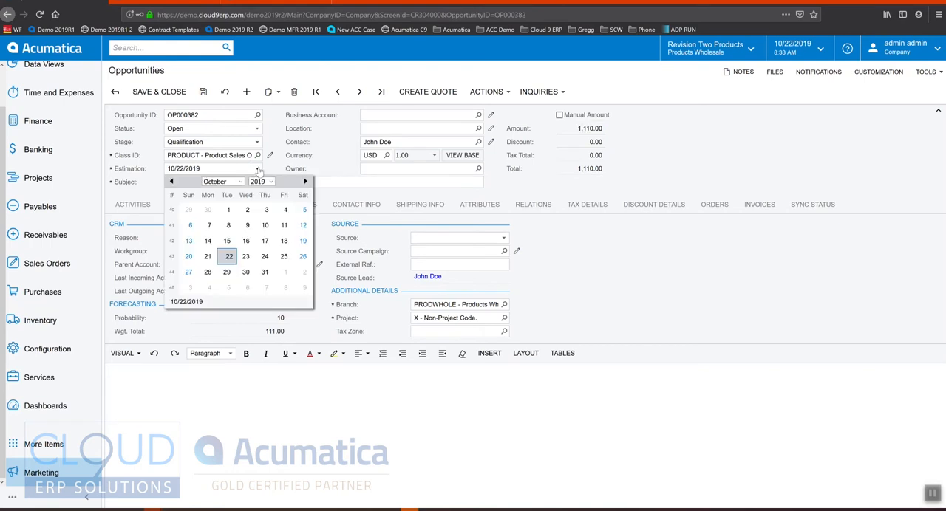
click(305, 181)
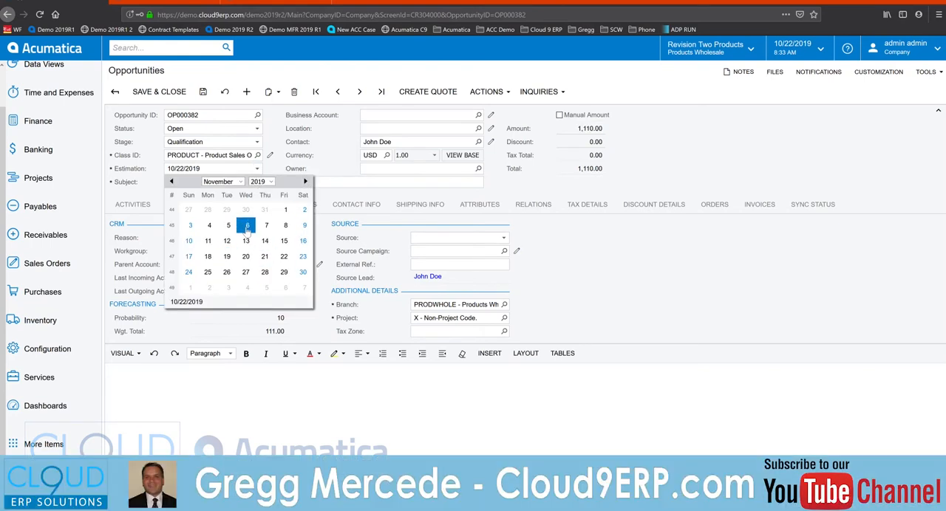
click(247, 226)
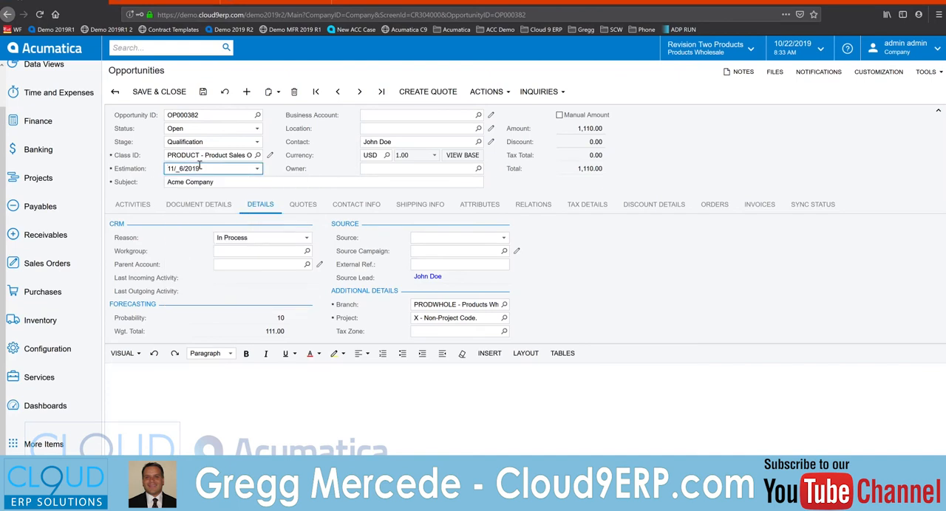
click(203, 92)
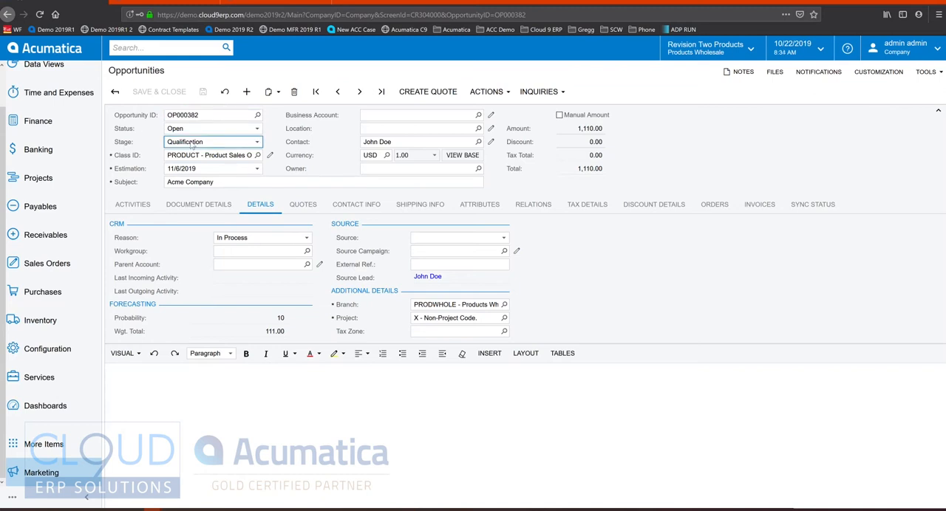
Examine the opportunity's forecast probability, weighted total and estimation date.
click(280, 317)
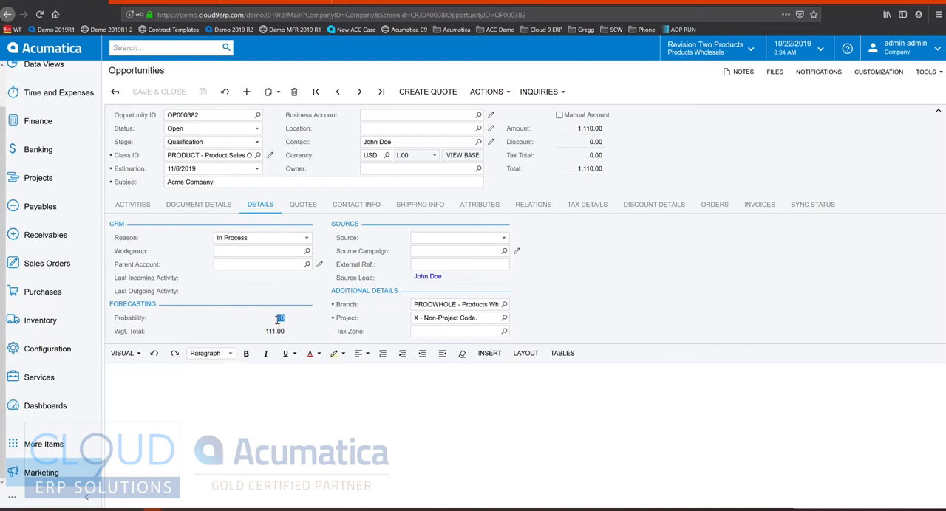
click(275, 331)
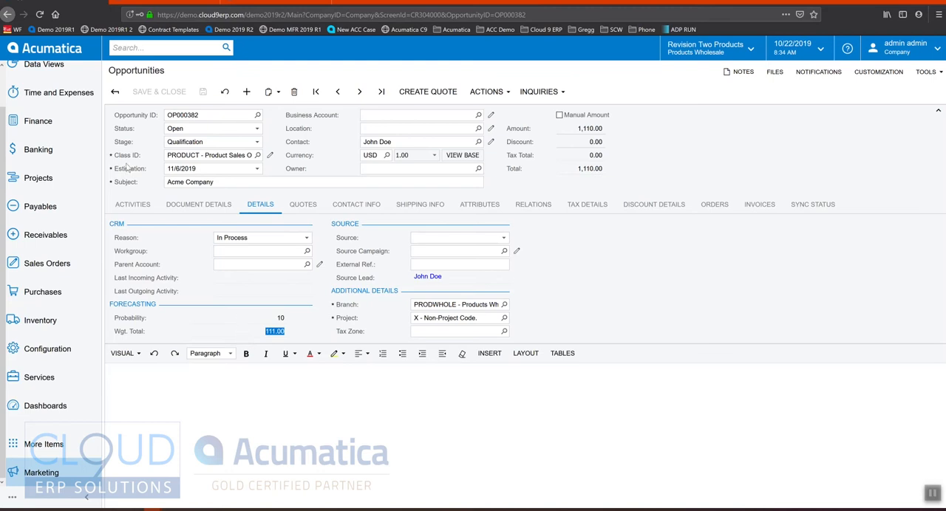
click(258, 169)
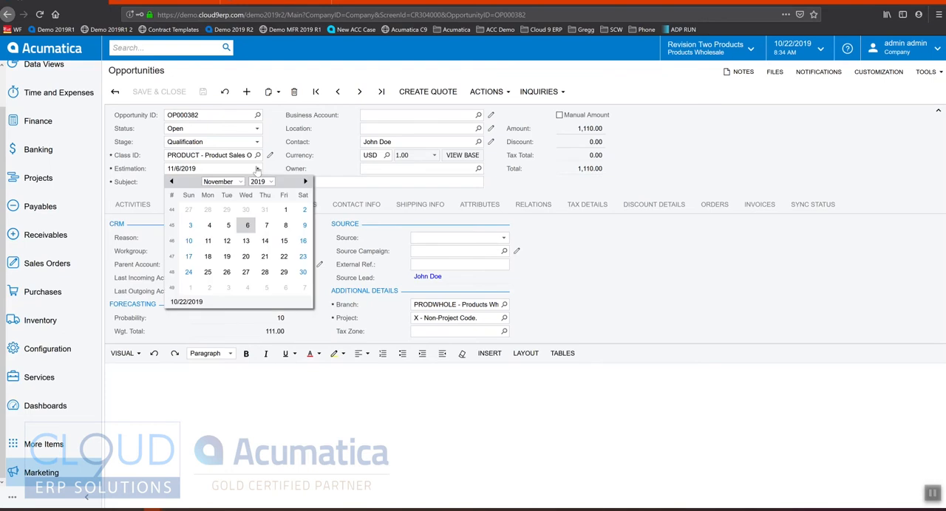
click(248, 228)
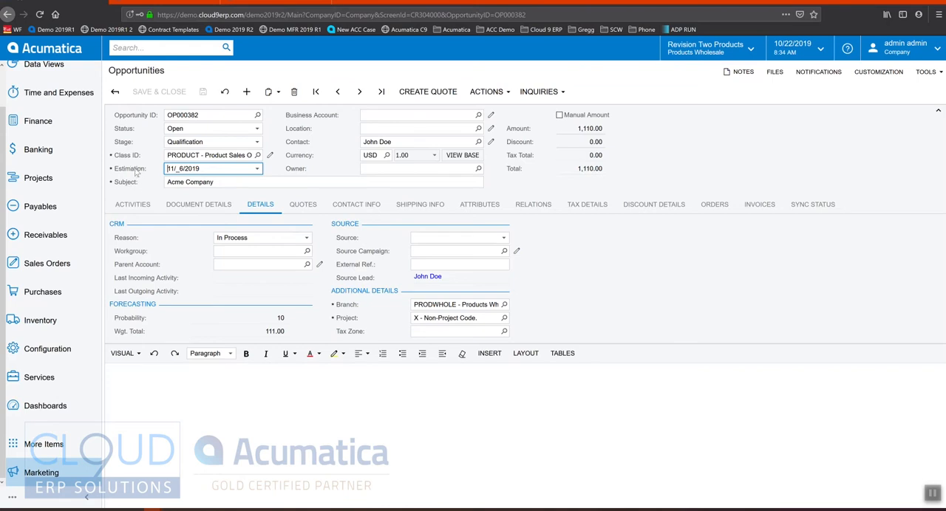
Create a new quote of type Sales Quote from the opportunity and open it for review.
click(306, 206)
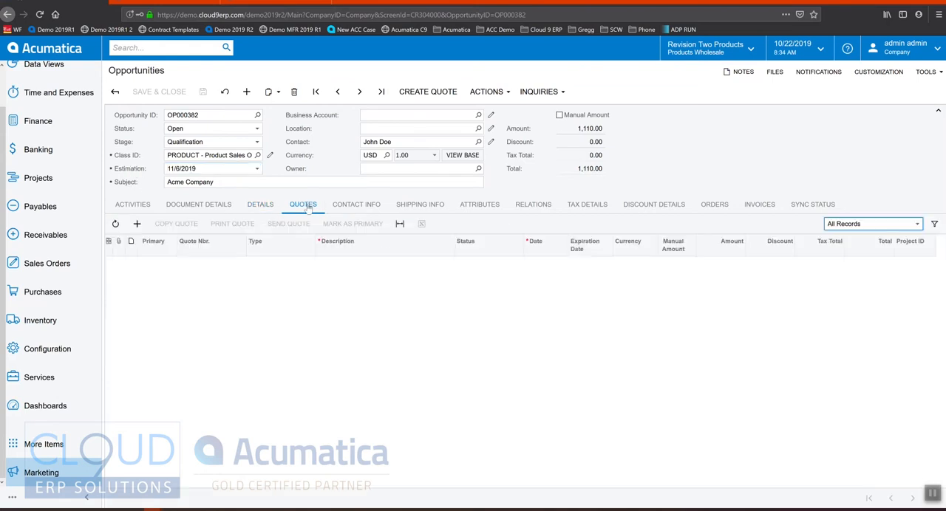
click(139, 225)
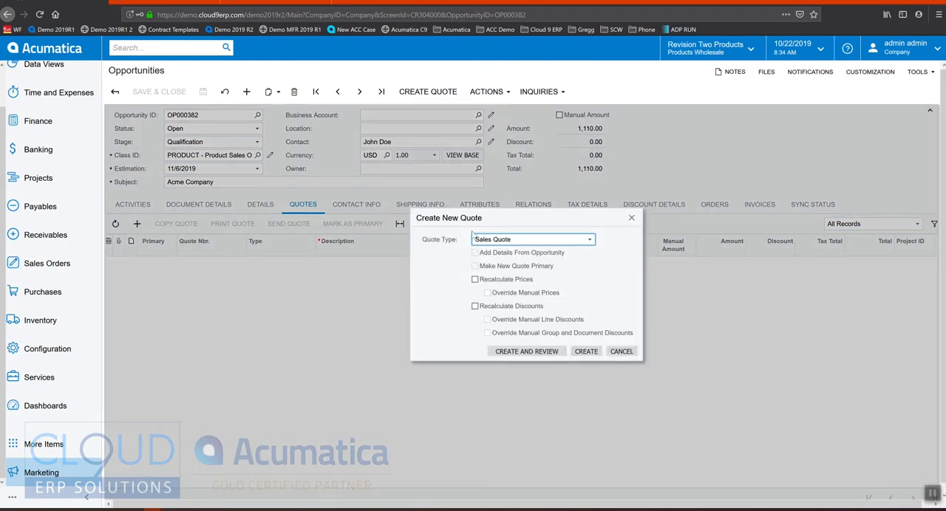
drag(489, 219, 402, 163)
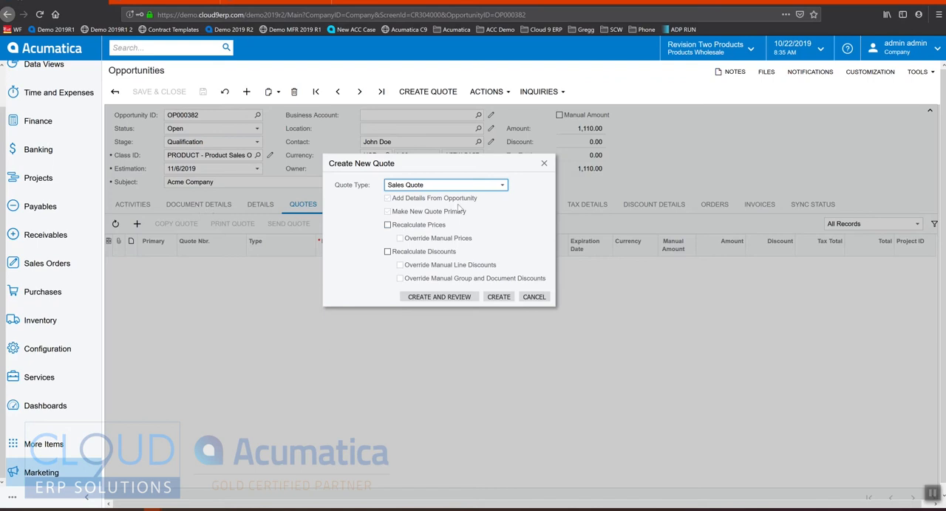
click(452, 297)
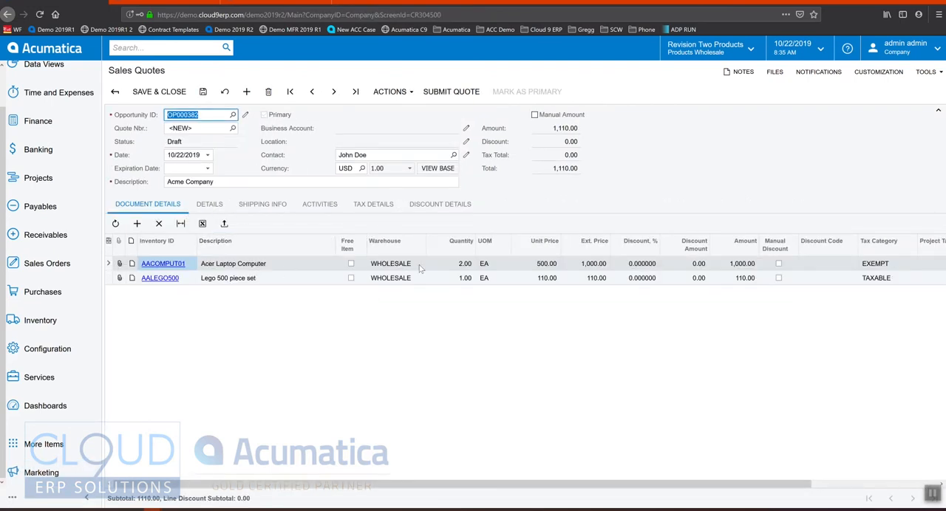
Set the Acer Laptop Computer line on the sales quote to a quantity of 3 with a 10% discount.
click(460, 264)
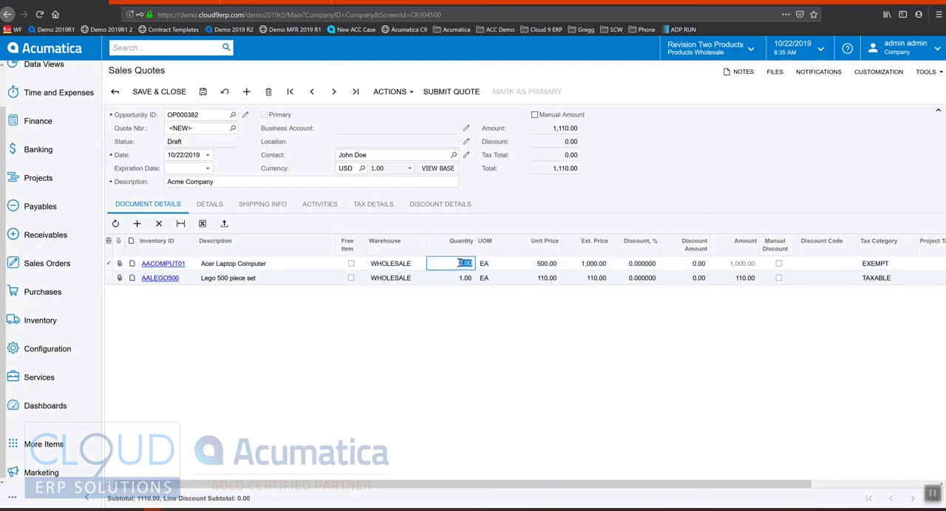
text(3)
key(Tab)
click(546, 265)
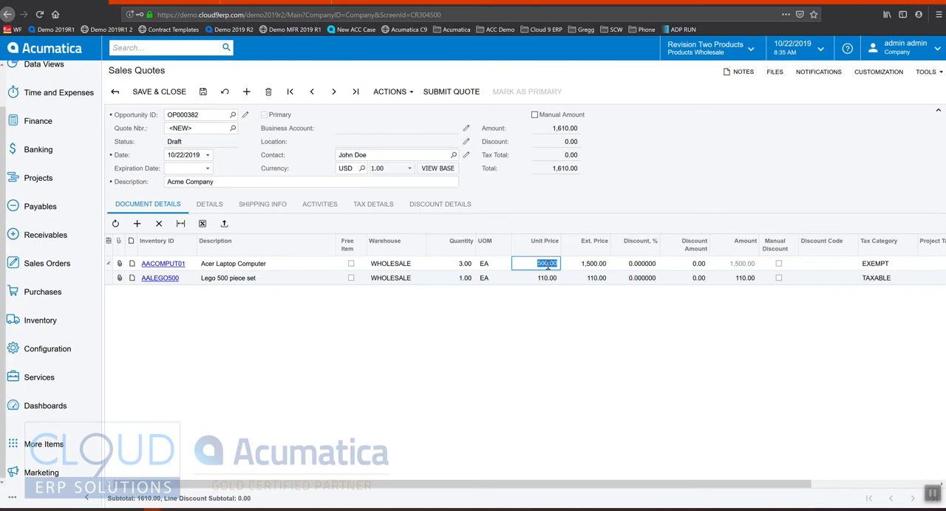
key(Tab)
key(Tab)
text(10)
key(Return)
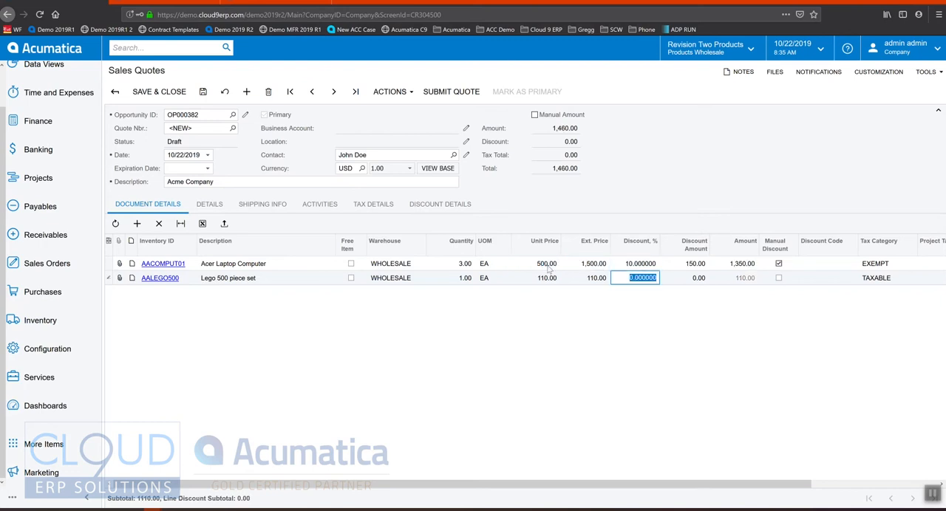
Save and submit the sales quote, and send it to the contact.
click(203, 92)
click(454, 91)
click(389, 92)
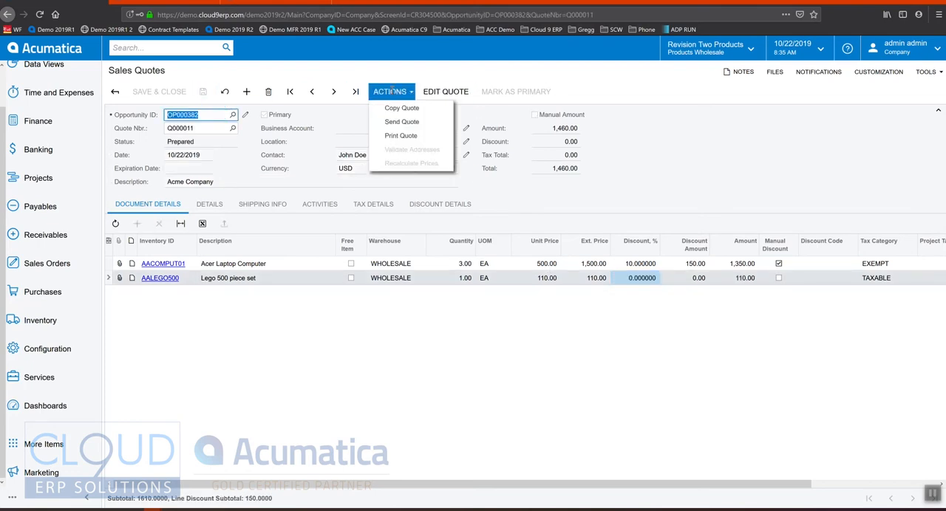
click(418, 129)
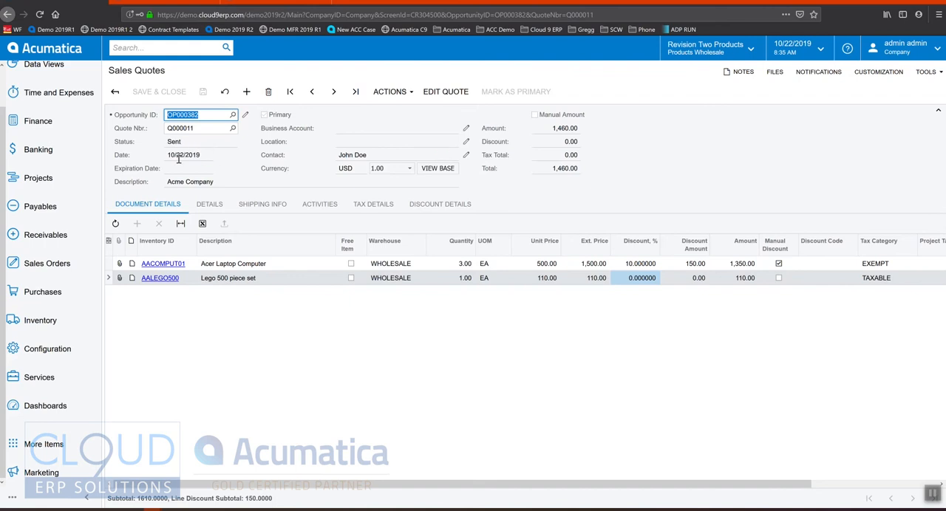
Return to the opportunity's quotes and copy the sent quote with the description "Acme Company - for 2nd floor".
click(115, 92)
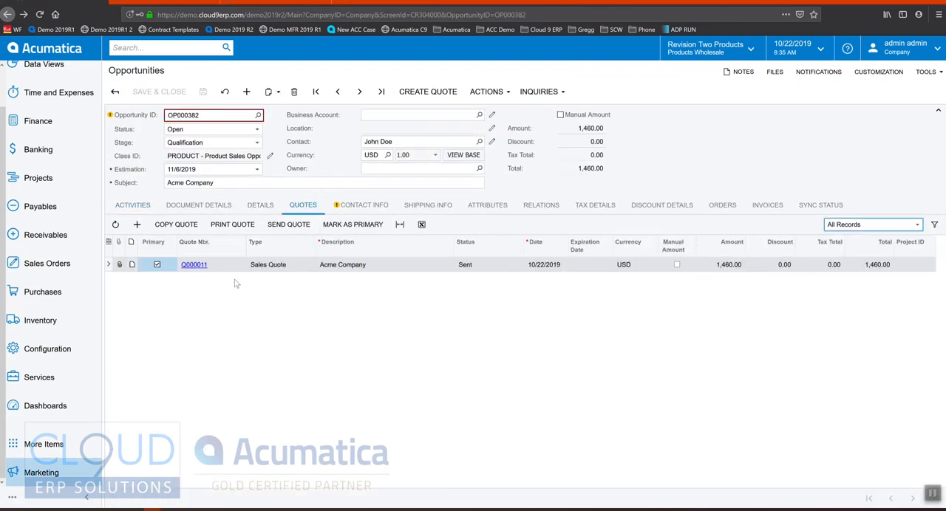
click(470, 267)
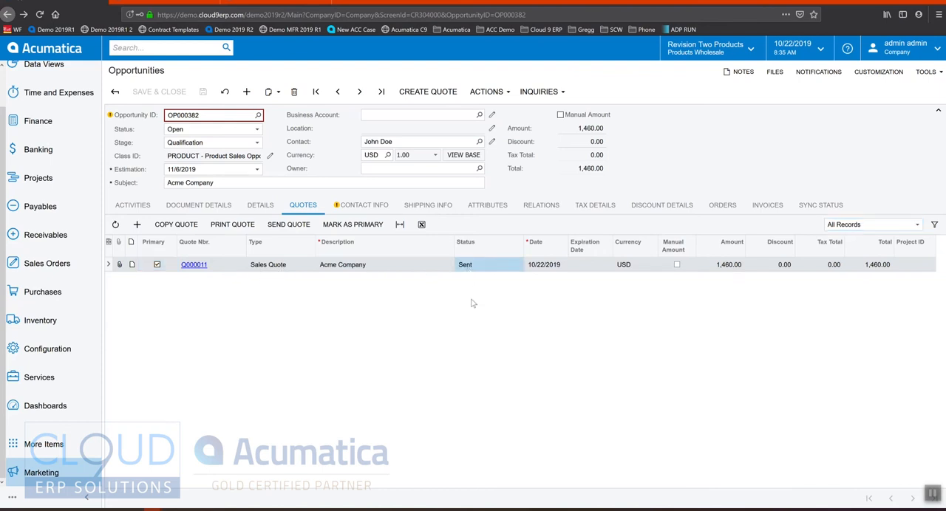
click(194, 226)
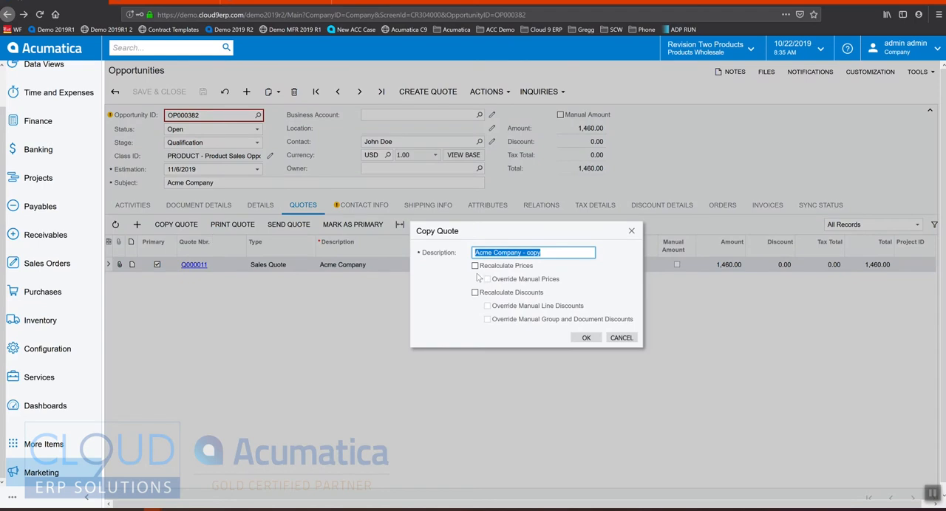
drag(526, 254, 561, 255)
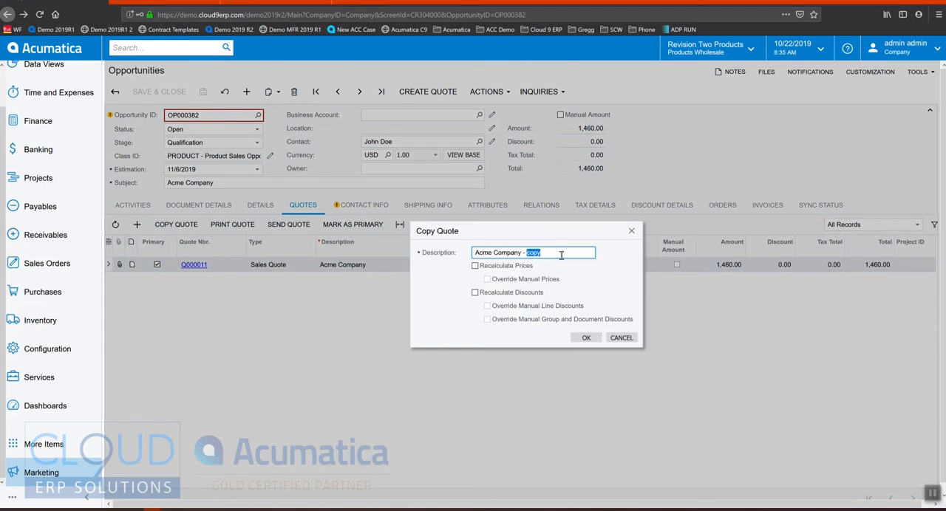
text(for )
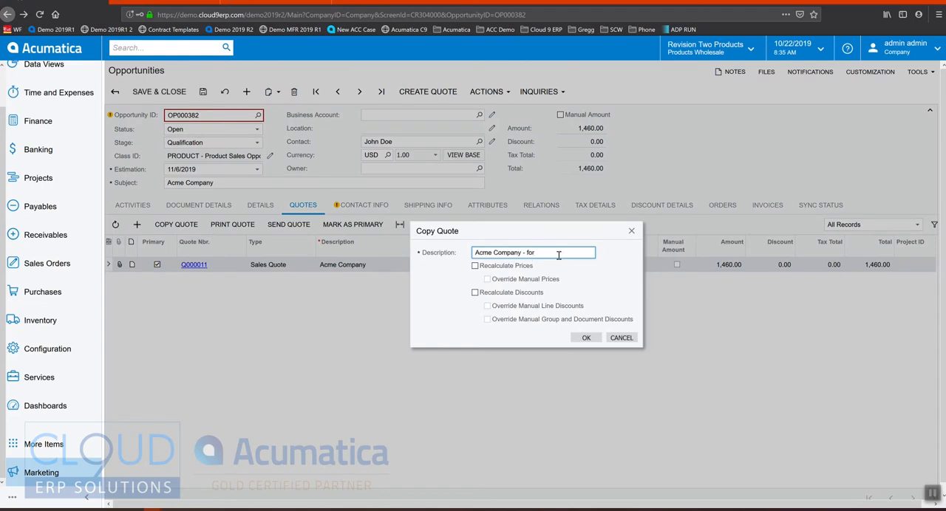
text(2nd floor)
click(586, 338)
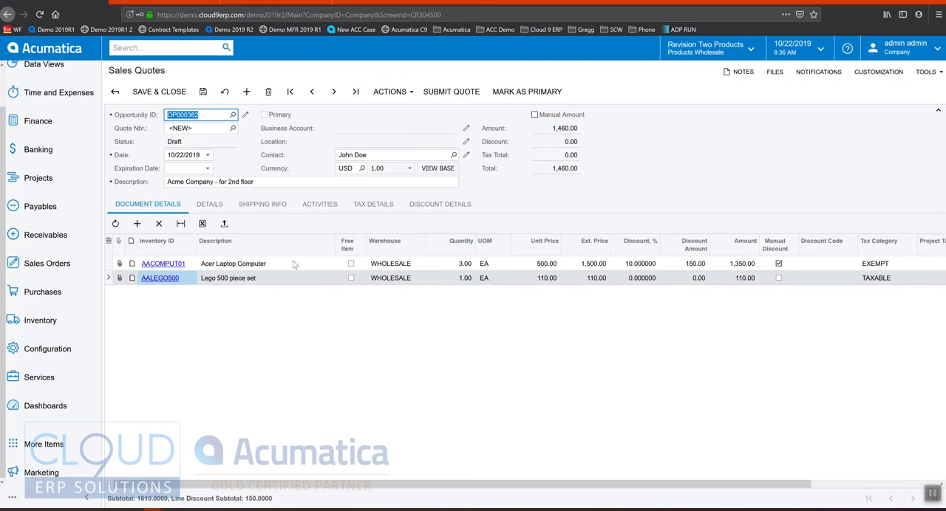
On the copied quote, set the quantity to 10 for the Acer Laptop Computer and 5 for the Lego 500 piece set.
click(458, 267)
text(10)
key(Down)
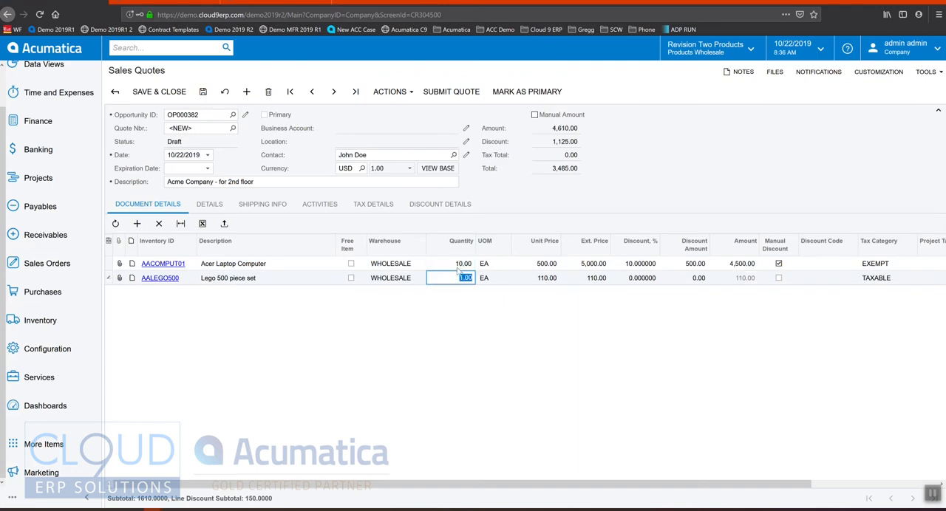
text(5)
key(Down)
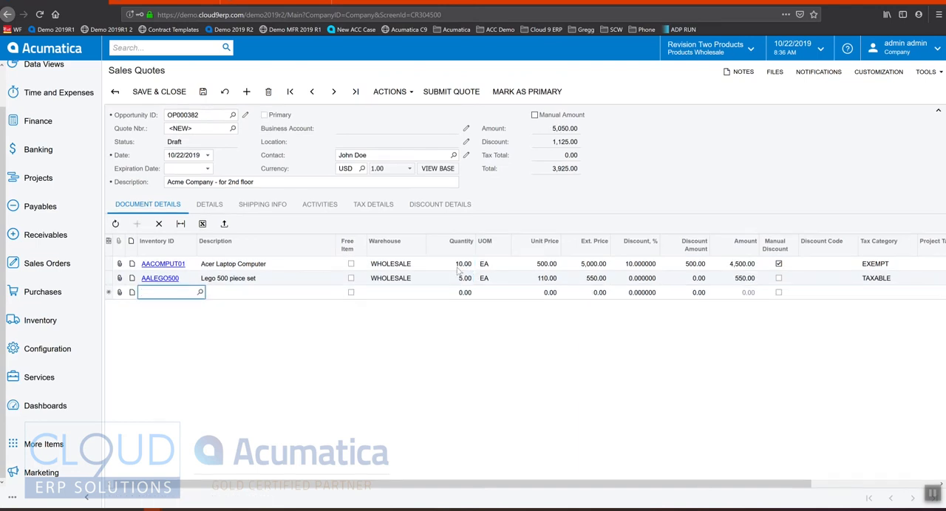
Add a third inventory item to the copied quote with a quantity of 2 and a unit price of 50, and save the quote.
key(F3)
key(Down)
key(Down)
key(Up)
key(Return)
key(Tab)
key(Tab)
key(Tab)
text(2)
key(Tab)
key(Tab)
text(50)
key(Tab)
key(ctrl+s)
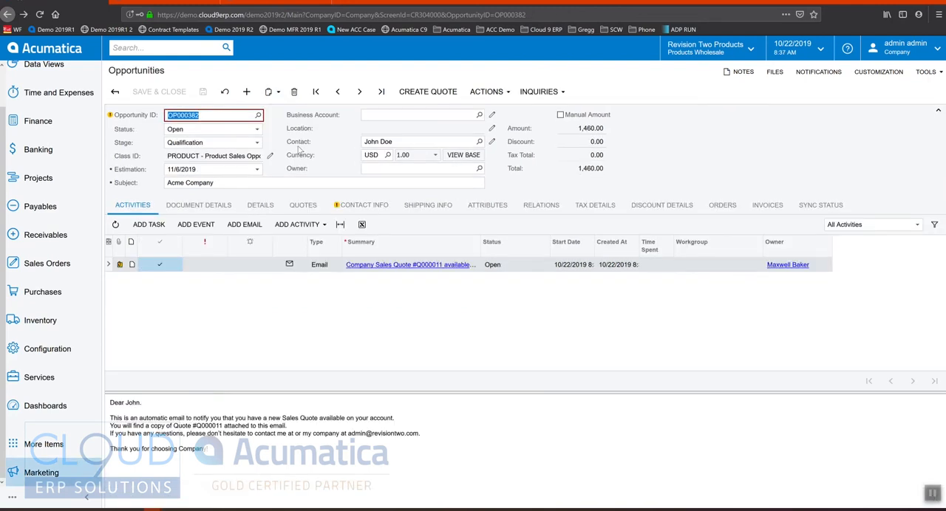
Create a business account for Acme Company from the opportunity, entering a new business account ID.
click(490, 91)
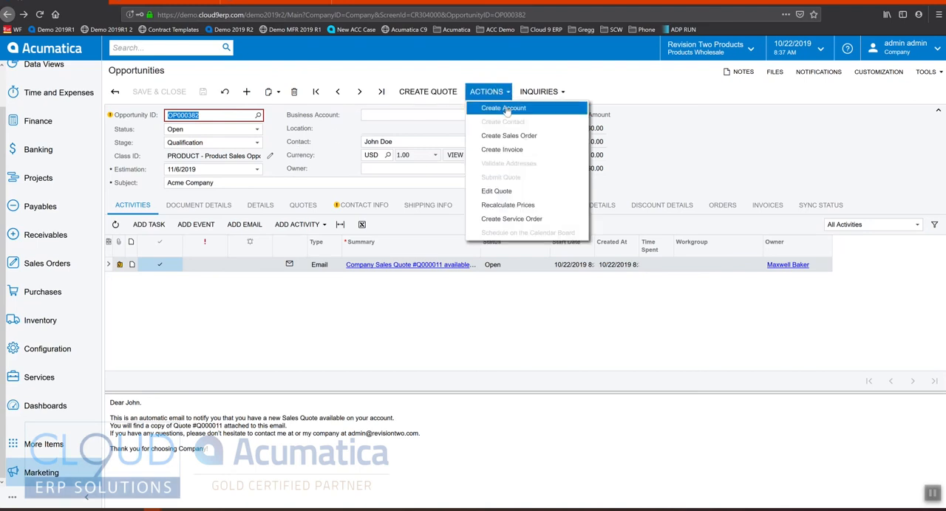
click(505, 108)
click(563, 258)
text(ACME)
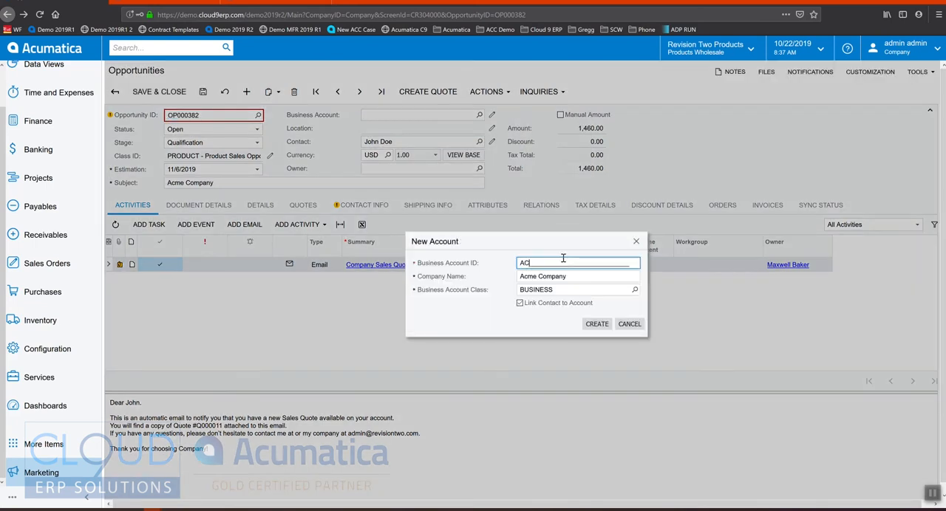
text(2020)
click(601, 323)
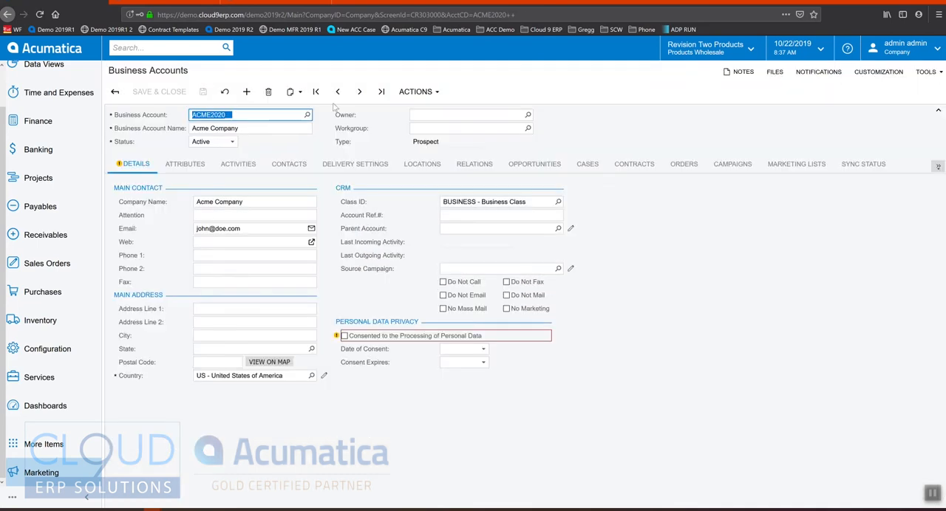
Convert the Acme Company business account to a customer and save the customer record with its default settings.
click(418, 91)
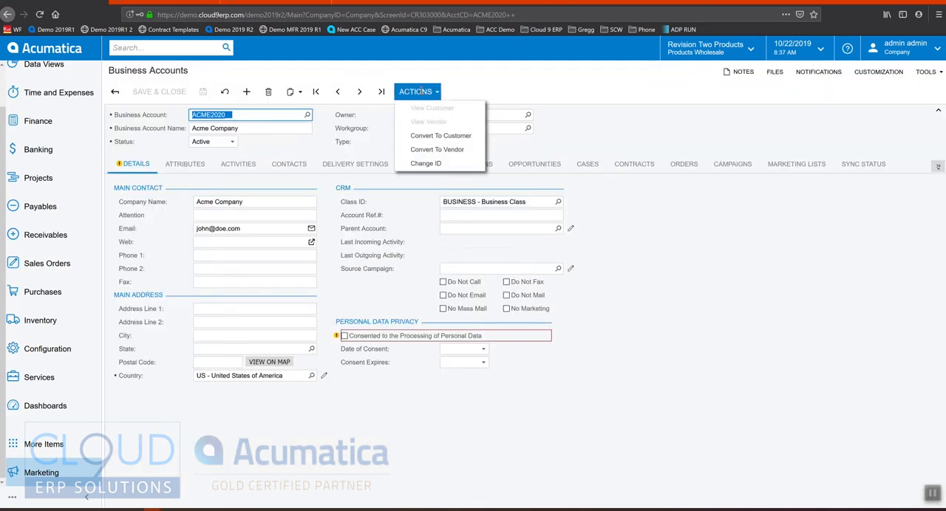
click(436, 133)
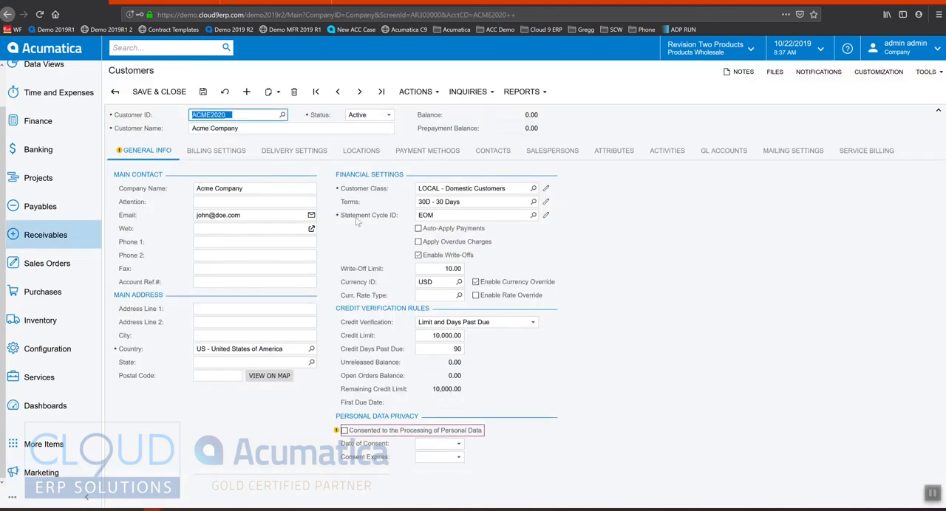
click(203, 92)
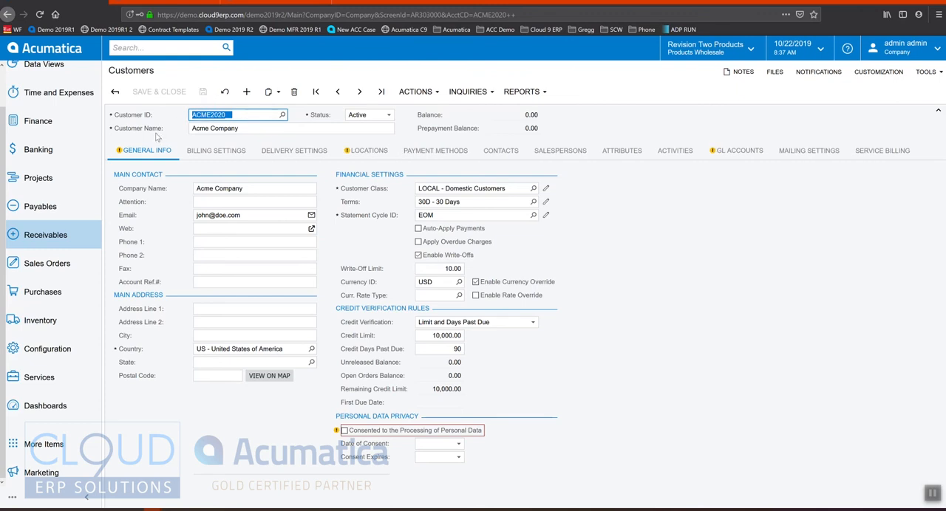
Go back from the customer record to its business account and review the account's opportunities, cases and orders.
click(416, 92)
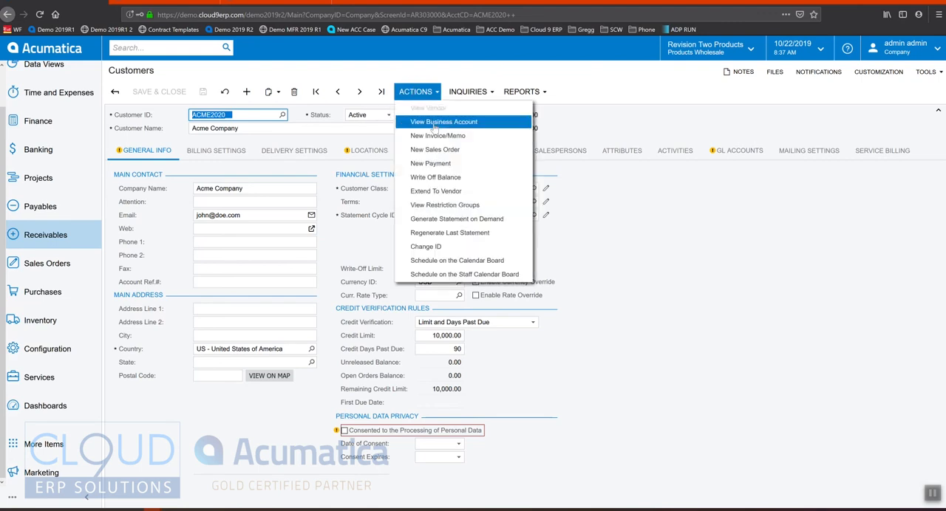
click(434, 123)
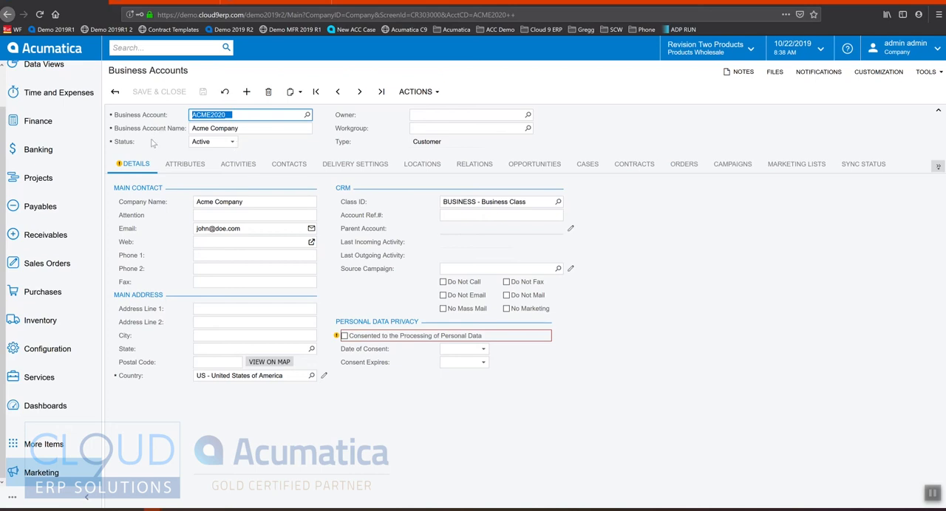
click(555, 164)
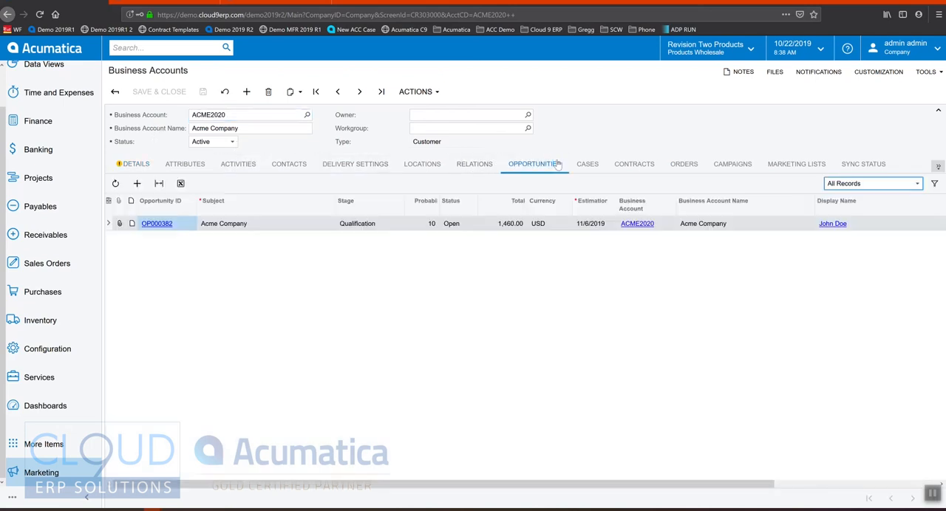
click(357, 230)
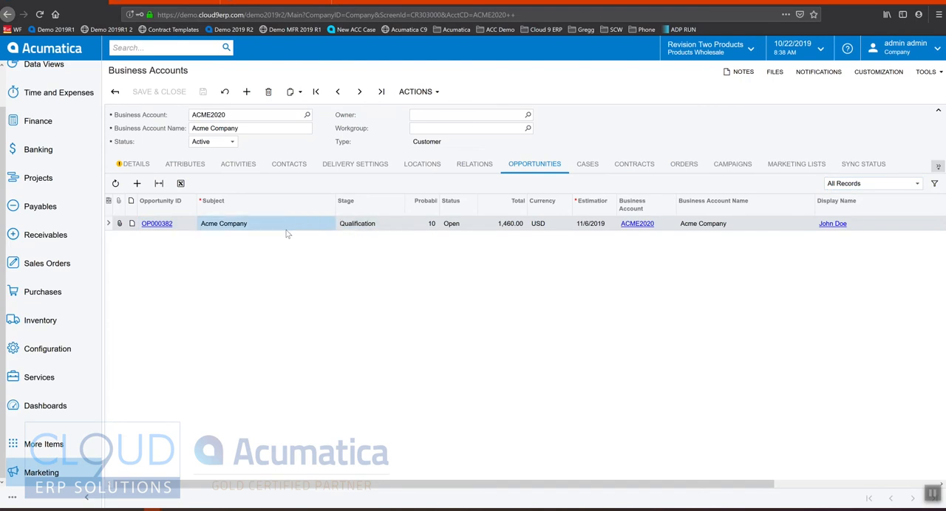
click(589, 164)
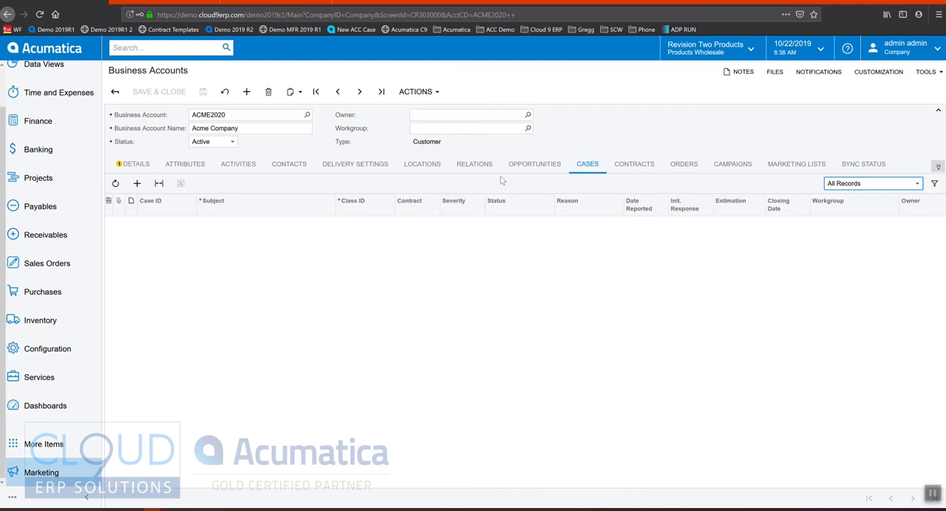
click(683, 164)
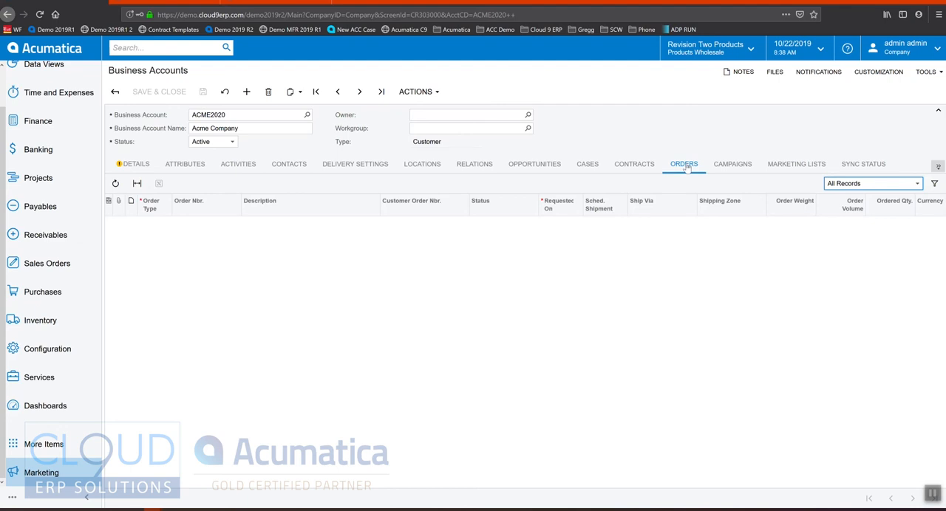
Open the Acme Company opportunity from the business account, set its stage to Won and save it.
click(534, 164)
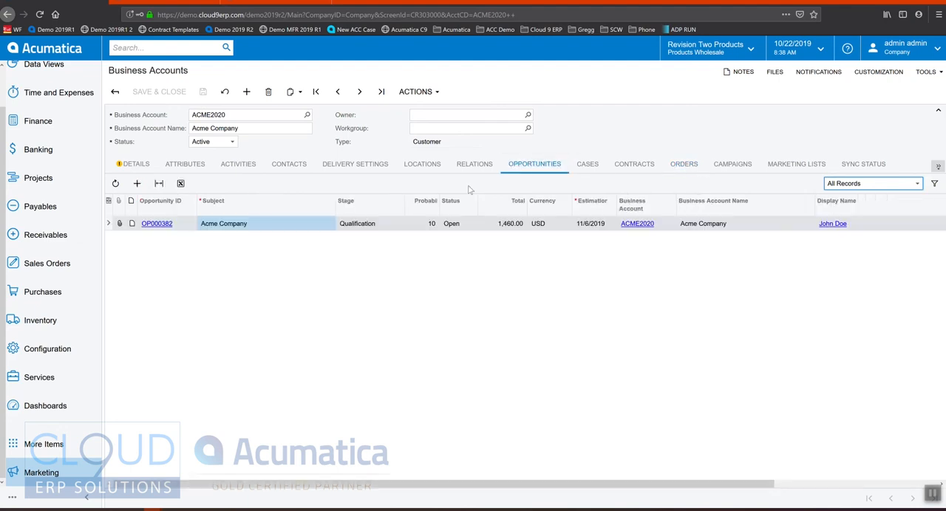
click(167, 226)
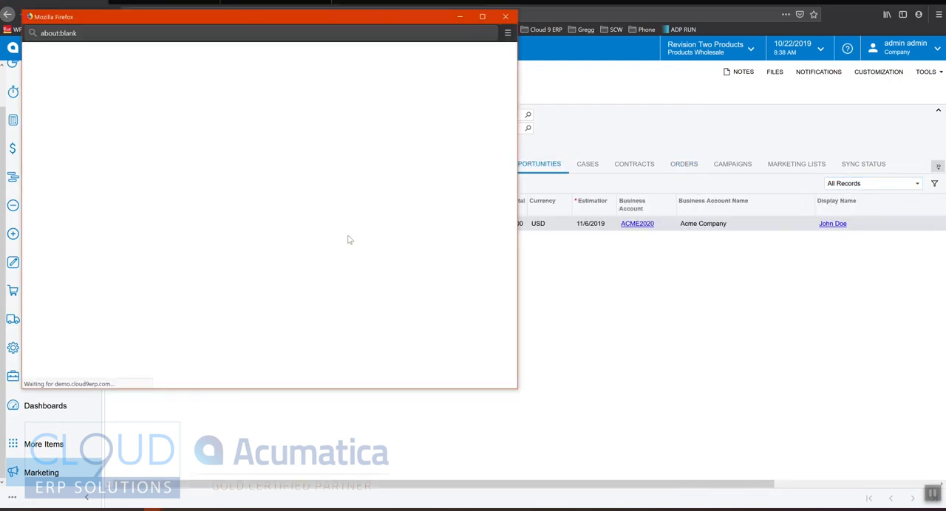
drag(389, 20, 547, 49)
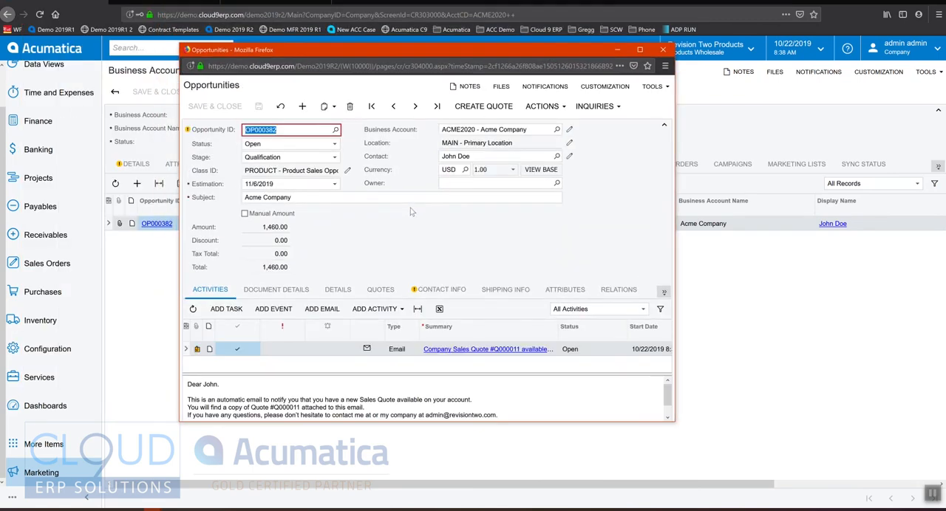
click(550, 107)
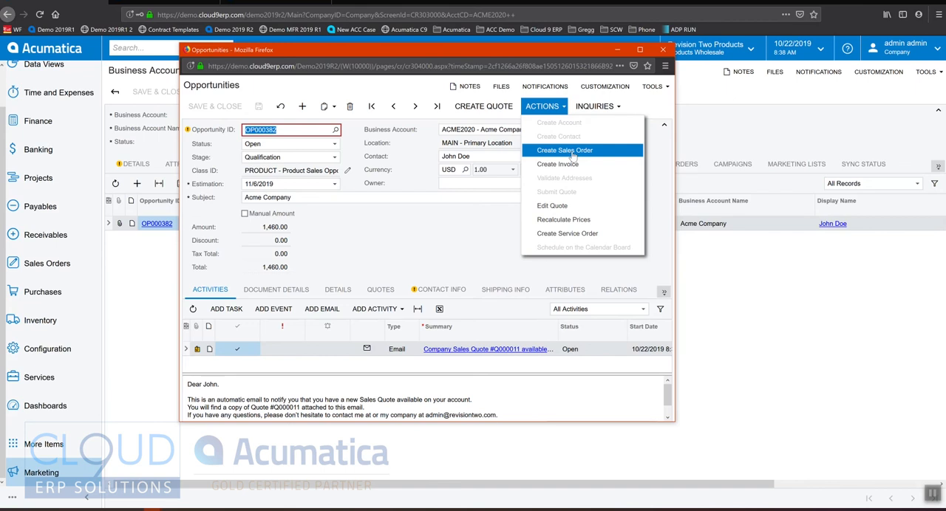
click(336, 157)
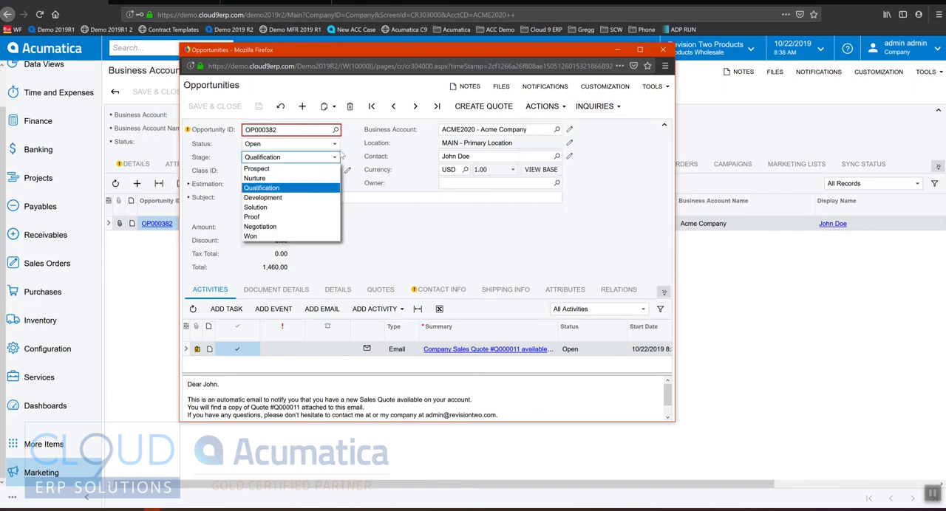
click(260, 227)
click(280, 158)
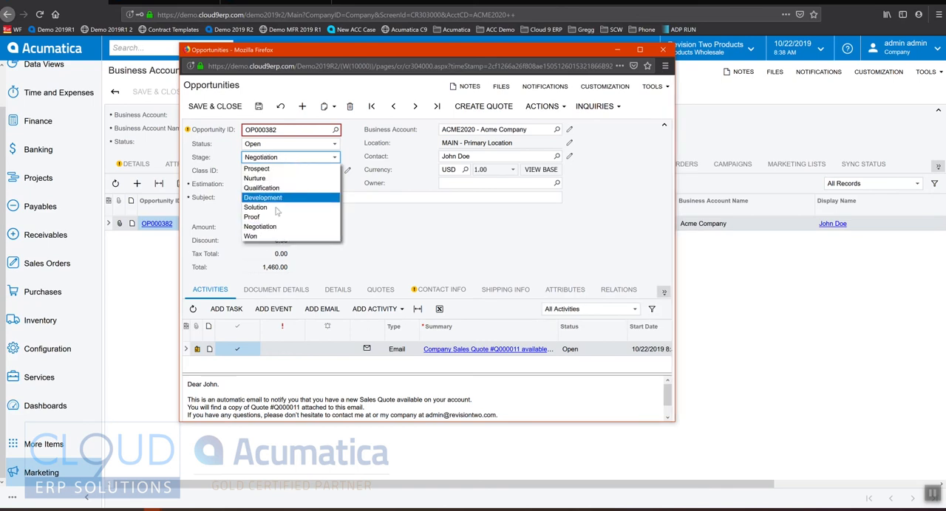
click(251, 237)
click(256, 107)
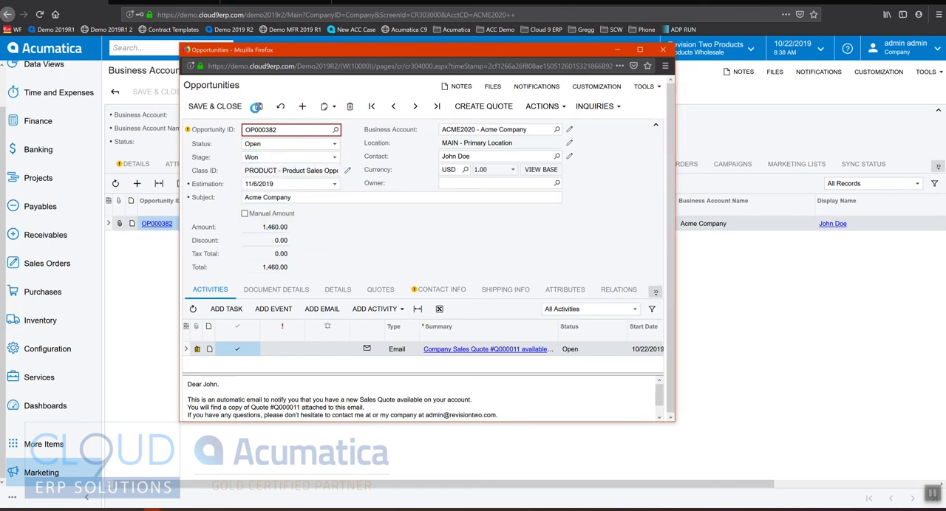
Create a sales order of type Sales Order from the opportunity without recalculating prices or discounts, save it and close its window.
click(541, 109)
click(564, 152)
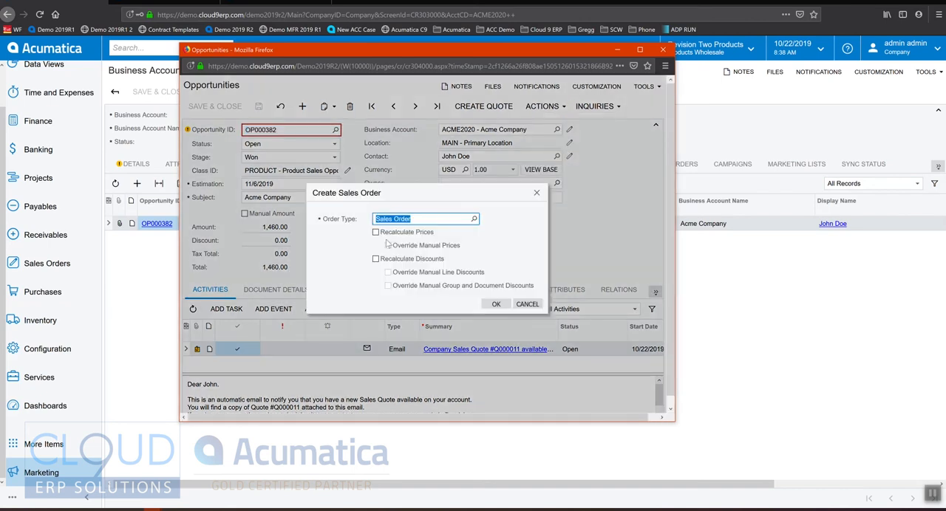
click(496, 303)
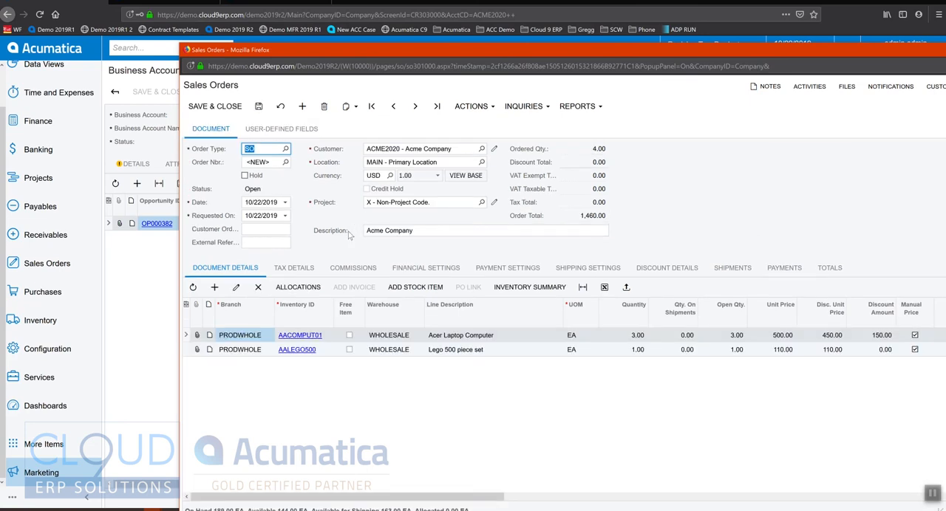
click(259, 108)
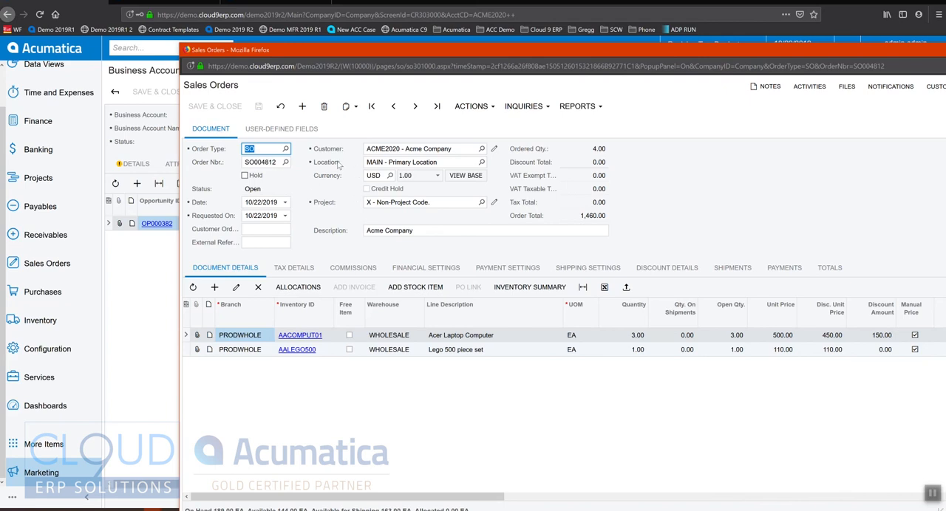
drag(852, 51, 693, 49)
click(857, 48)
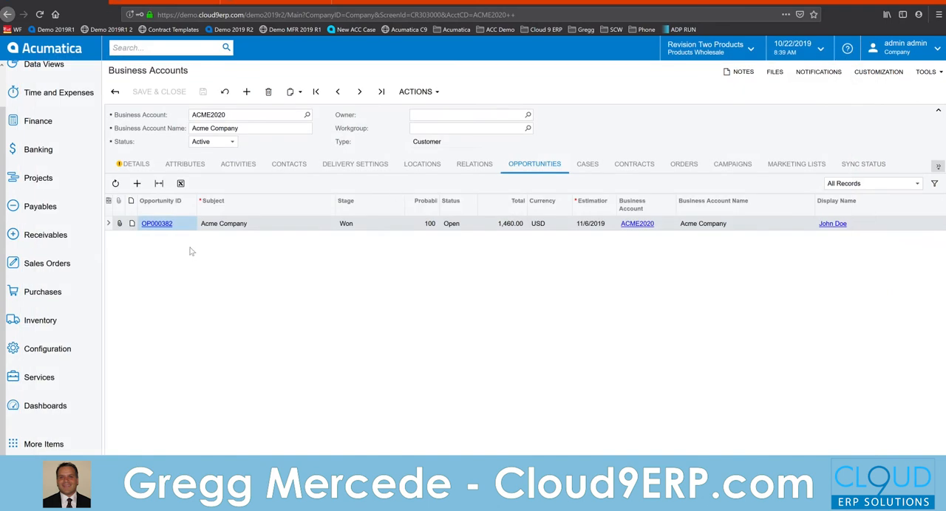
Check the business account's orders for the new sales order's status and its opportunities for the updated stage.
click(683, 164)
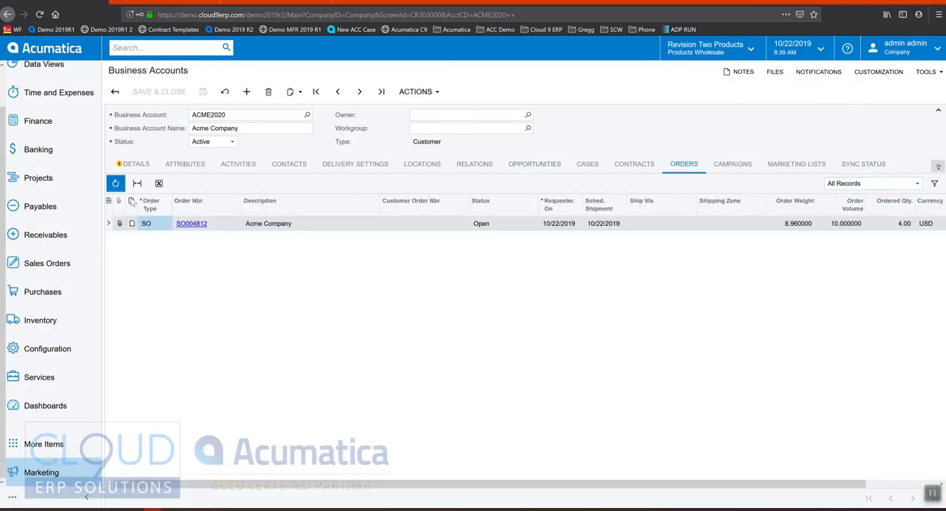
click(294, 228)
click(479, 226)
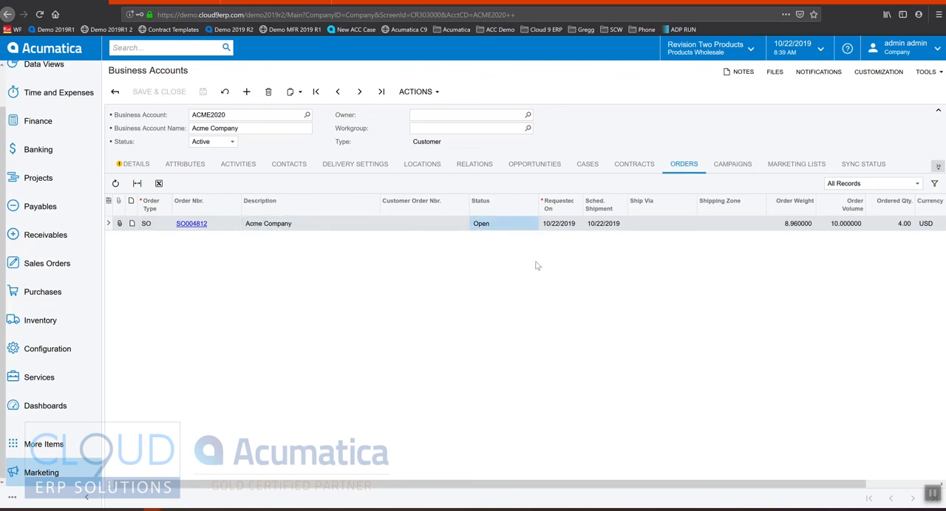
click(529, 167)
click(229, 96)
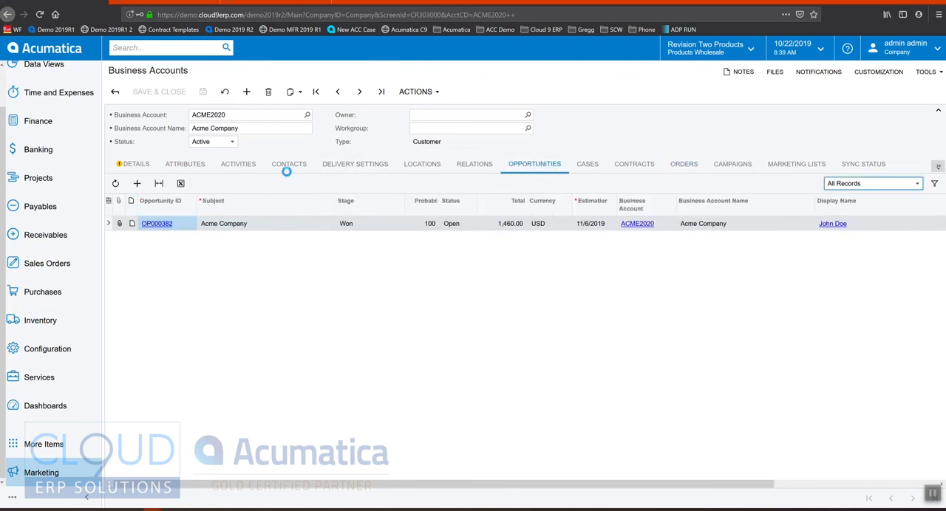
click(352, 227)
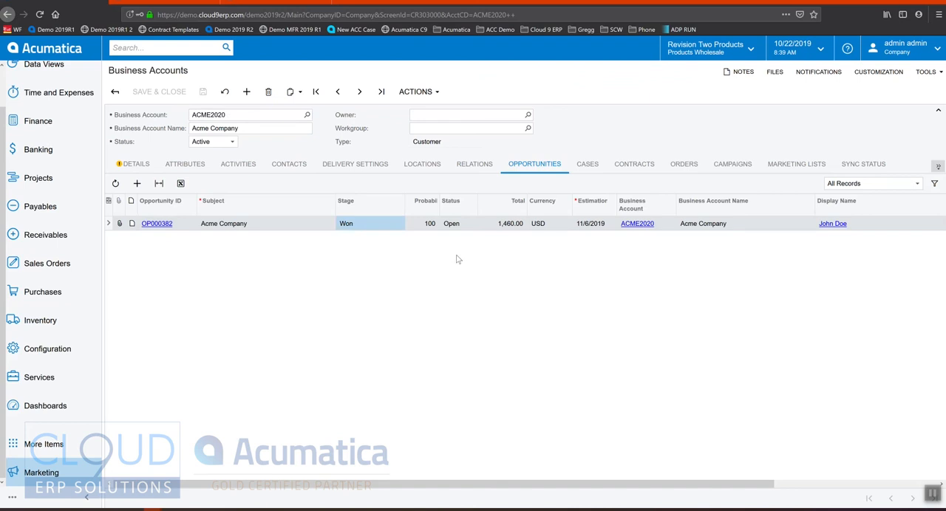
click(59, 474)
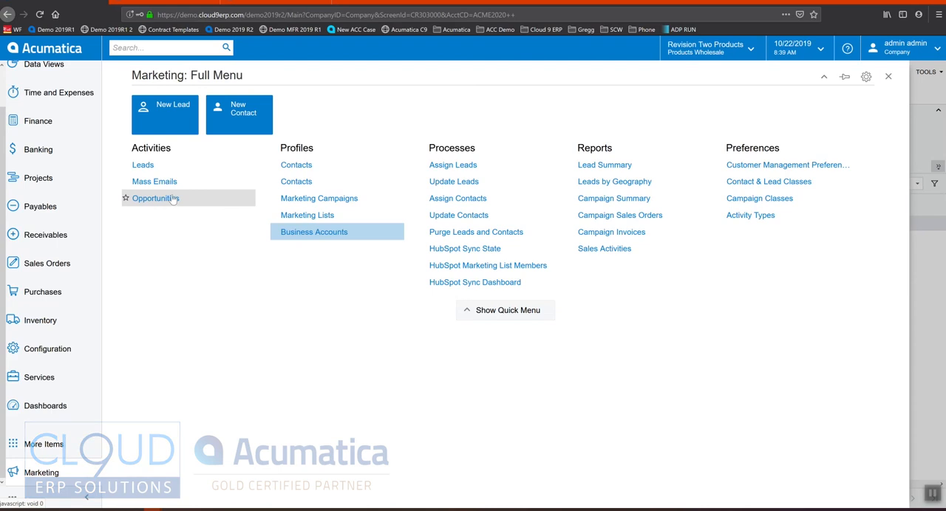
click(888, 76)
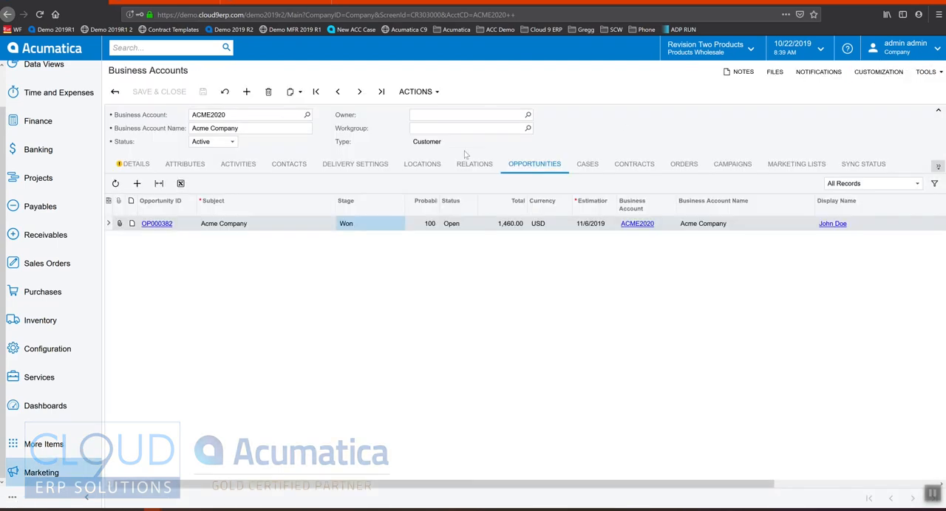